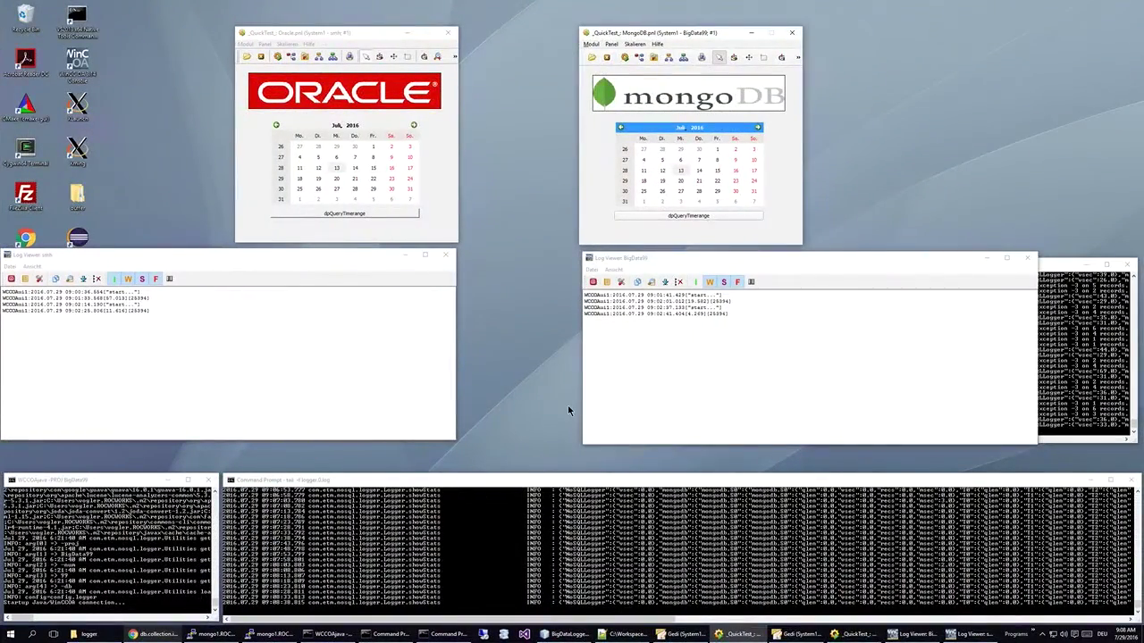
Clear both log viewers and start the Oracle dpQueryTimerange query for 21 July 2016
{"action": "left_click", "coordinate": [95, 278]}
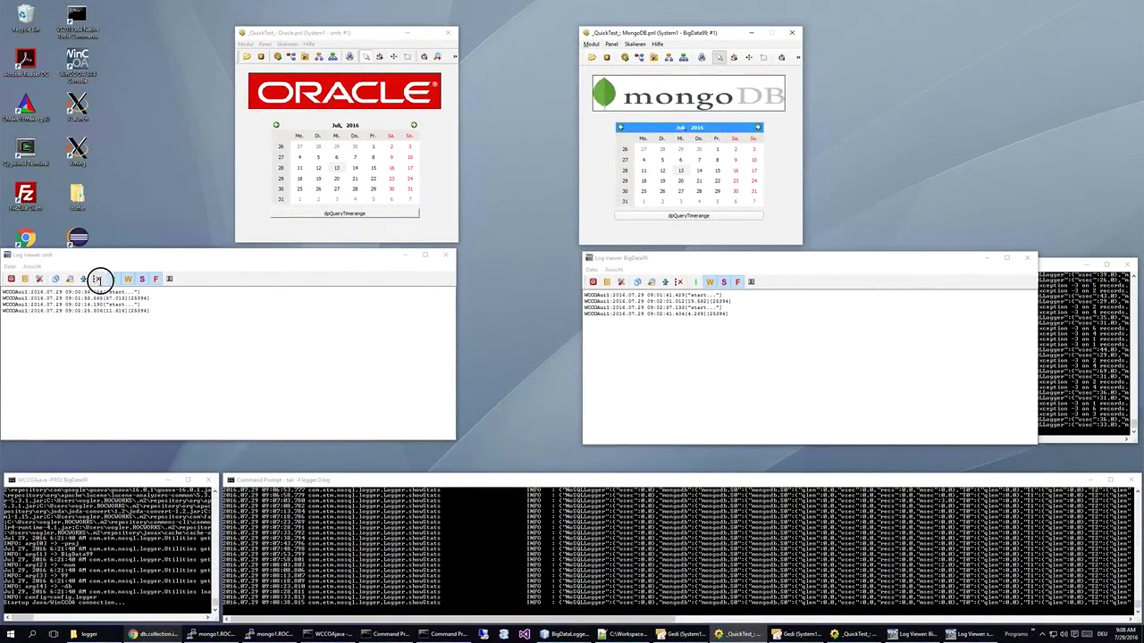
{"action": "left_click", "coordinate": [680, 284]}
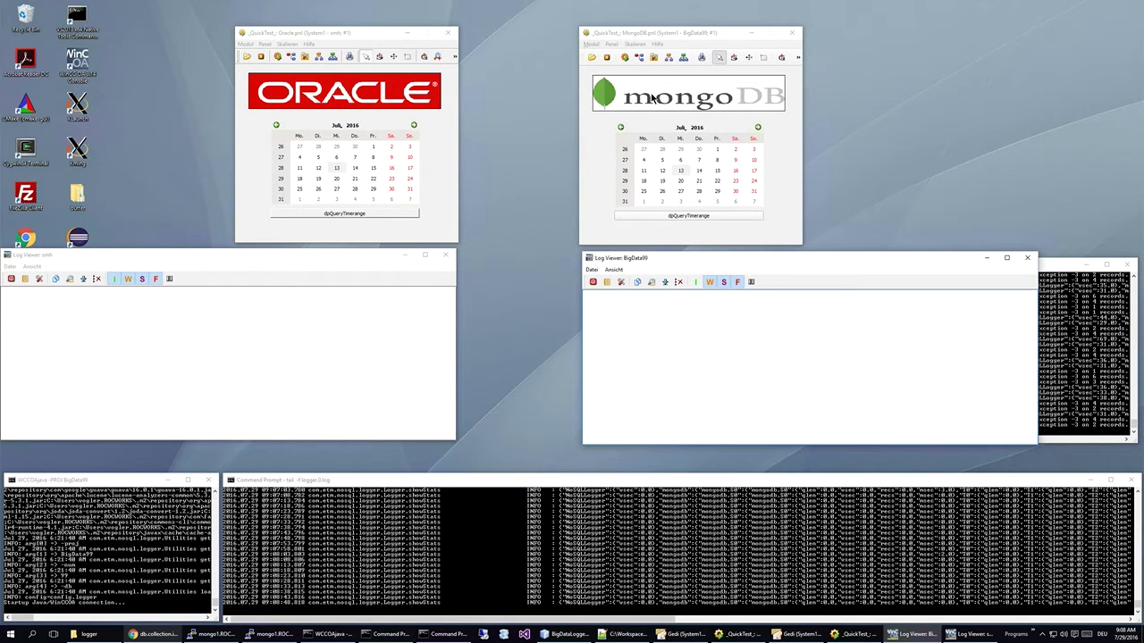
{"action": "left_click", "coordinate": [355, 180]}
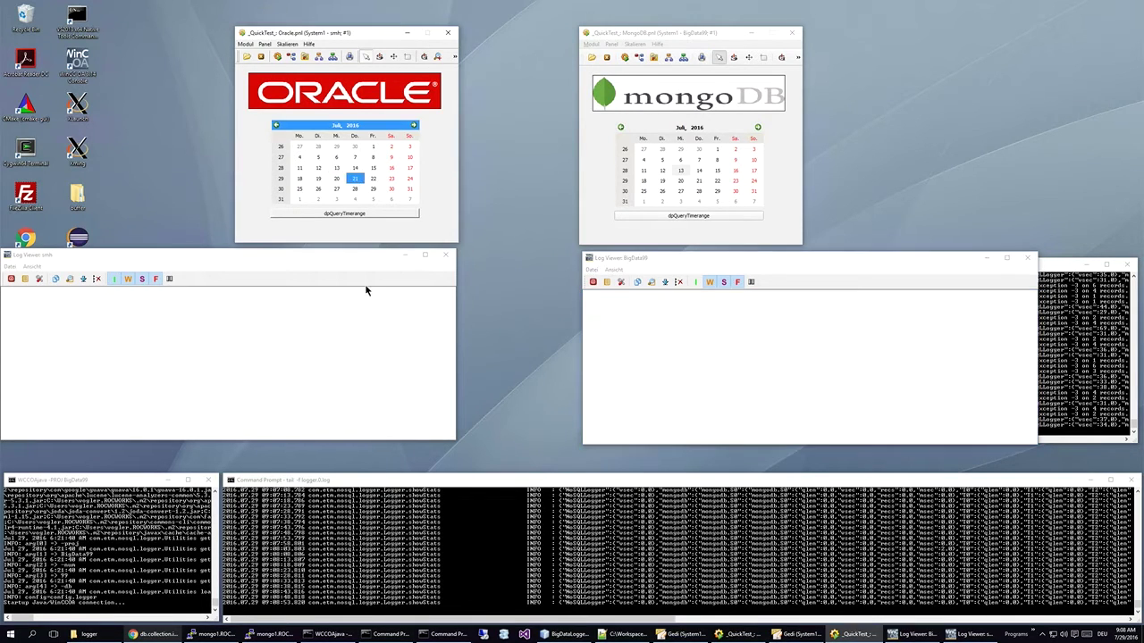
{"action": "left_click", "coordinate": [344, 214]}
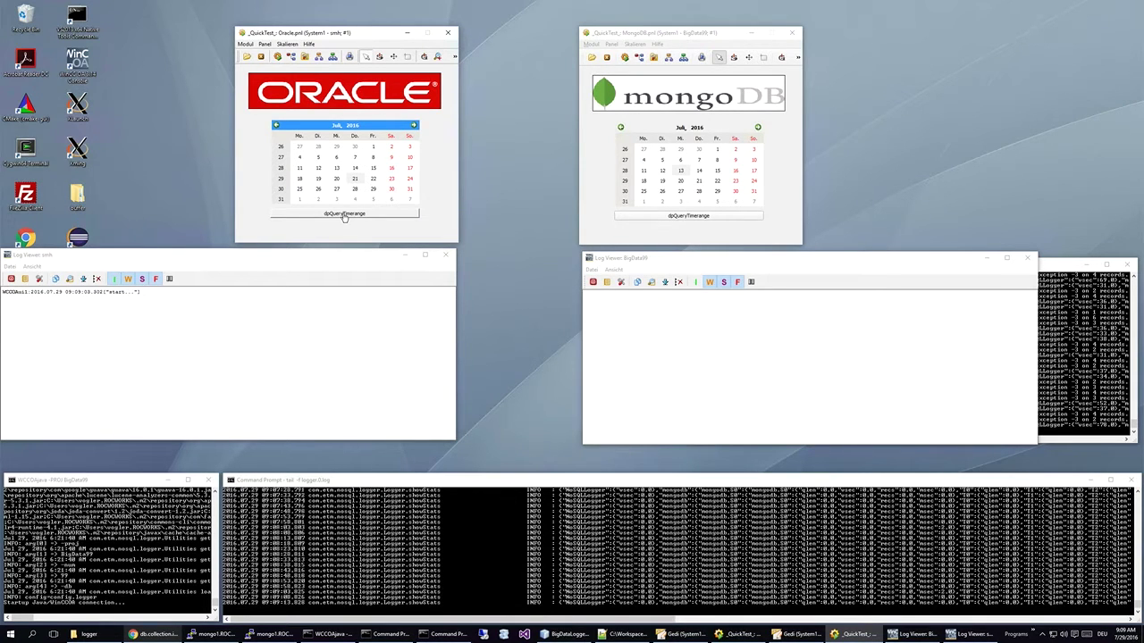
Switch to the Mac desktop and bring the mongo1 disk-activity Terminal to the front
{"action": "key", "text": "ctrl+Left"}
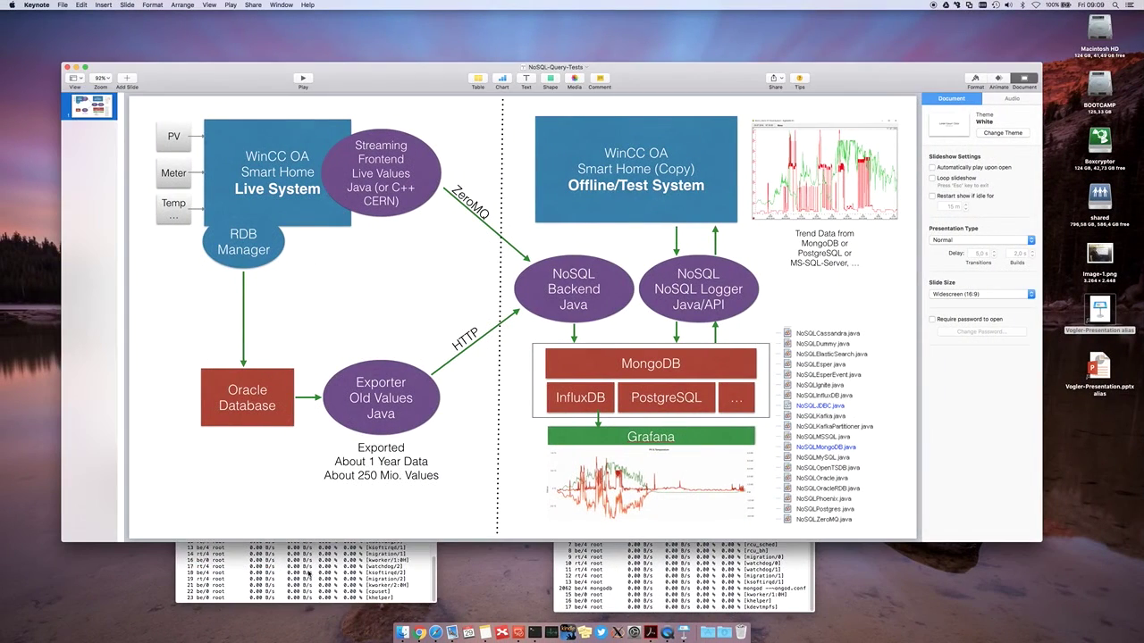
{"action": "left_click", "coordinate": [610, 596]}
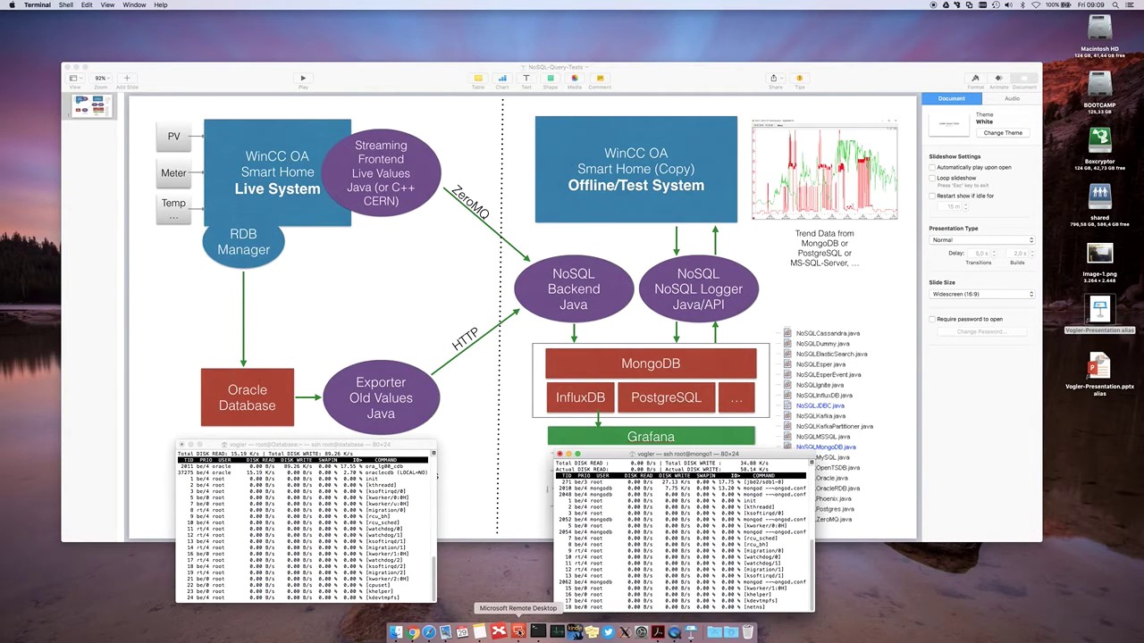
In Hyper-V Manager, view details of the Database, Mongo1, Mongo2 and Mongo3(Arb) VMs
{"action": "left_click", "coordinate": [518, 631]}
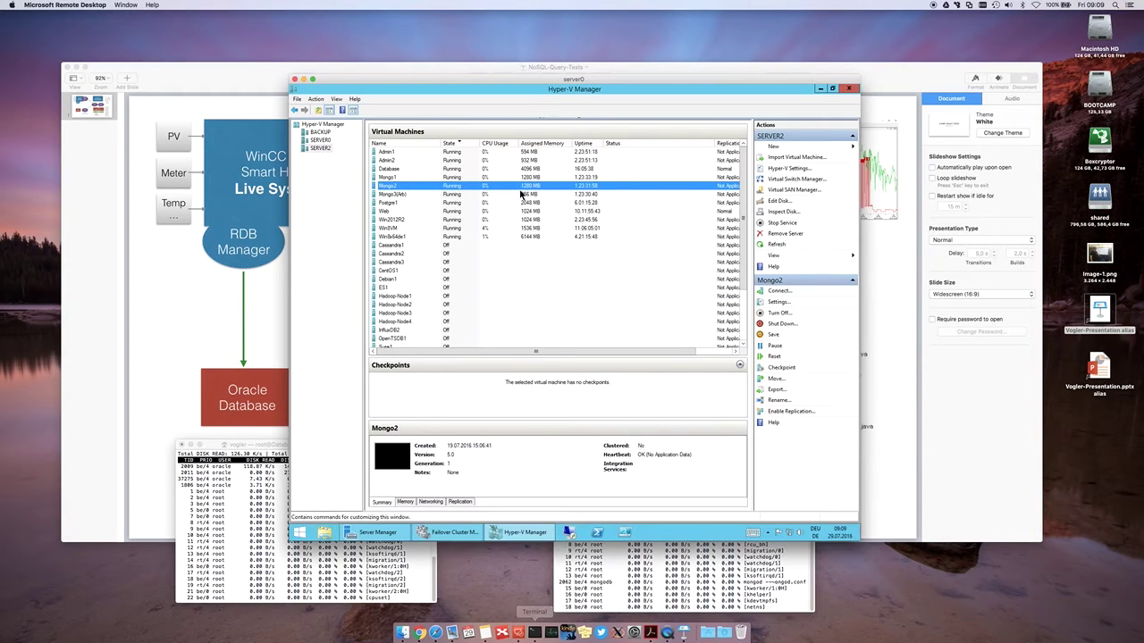
{"action": "left_click", "coordinate": [399, 169]}
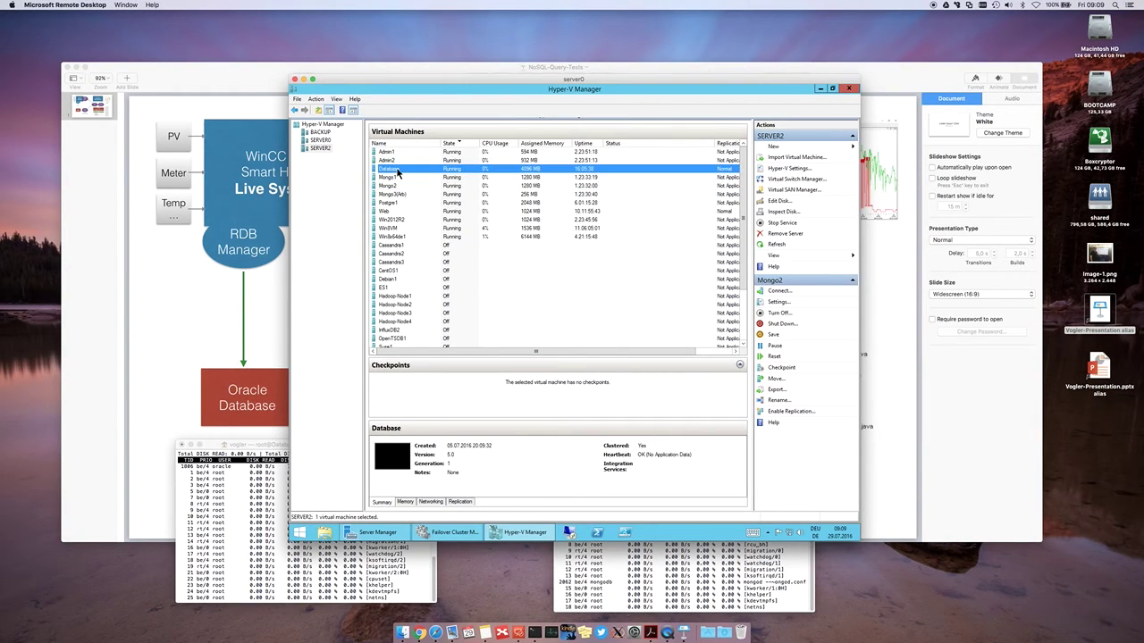
{"action": "left_click", "coordinate": [399, 178]}
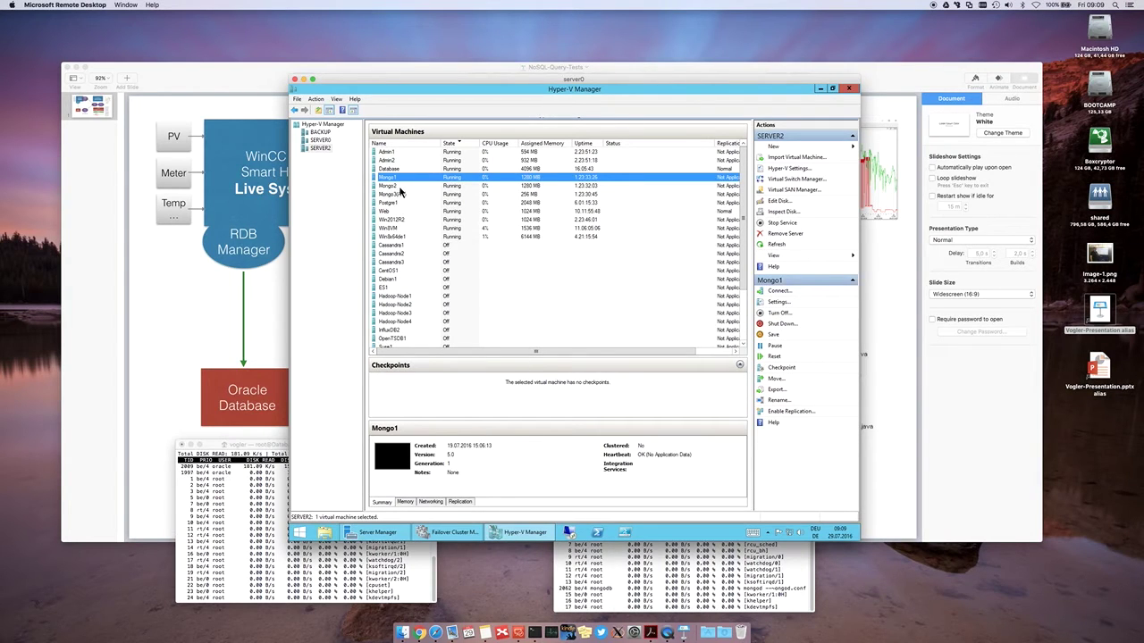
{"action": "left_click", "coordinate": [397, 185]}
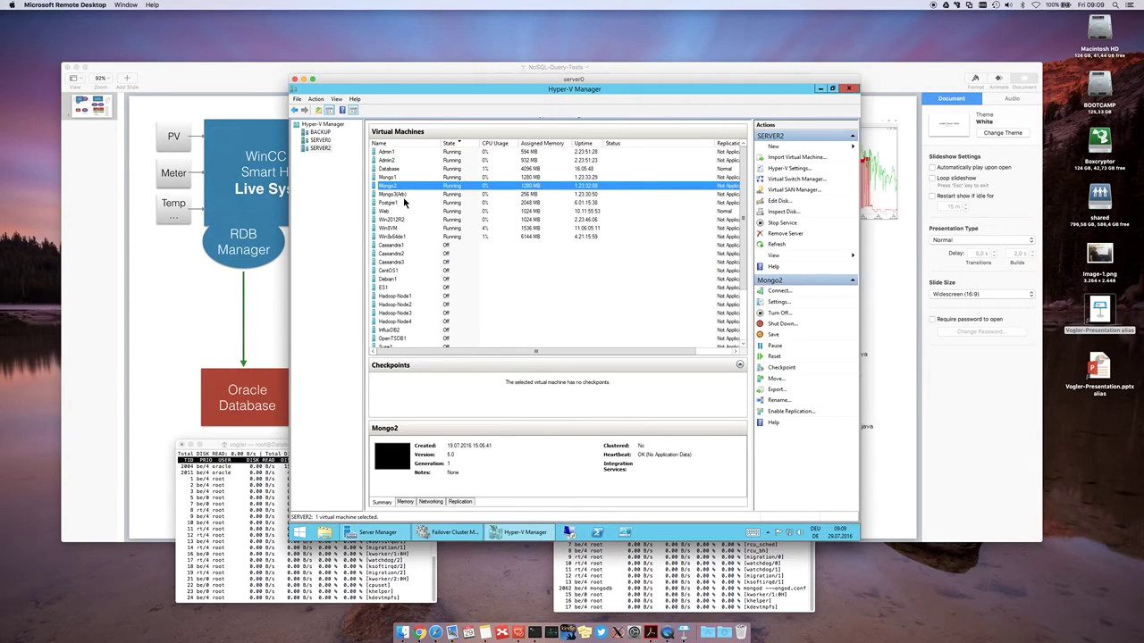
{"action": "left_click", "coordinate": [402, 195]}
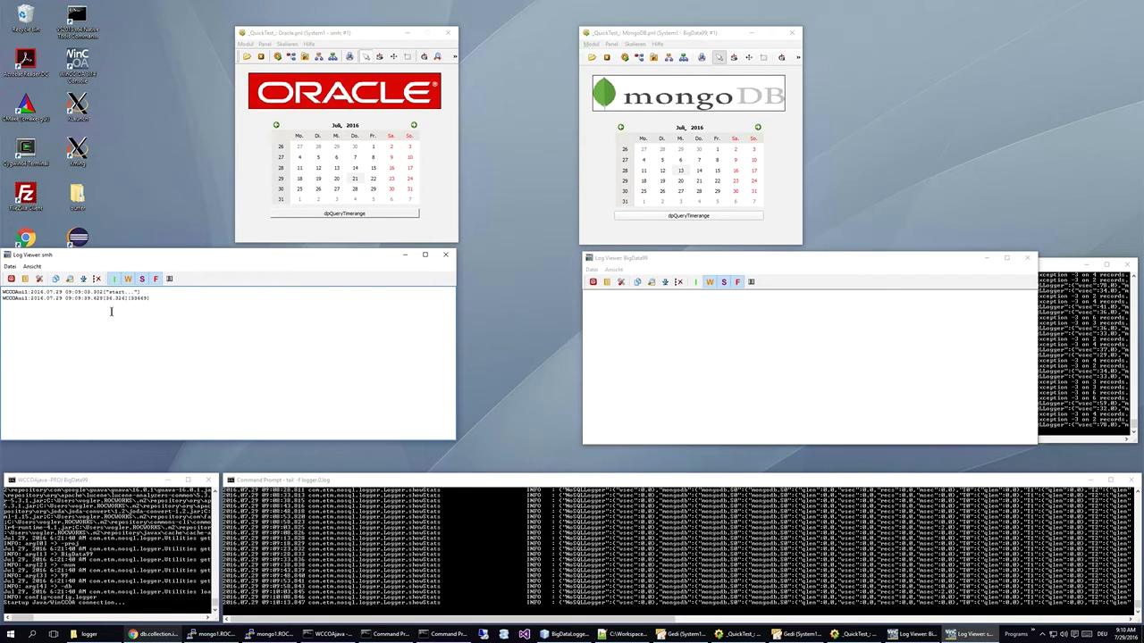
Highlight the 33669 value count, then raise the Oracle log font size five notches via Einstellungen
{"action": "left_click_drag", "start_coordinate": [130, 299], "coordinate": [148, 299]}
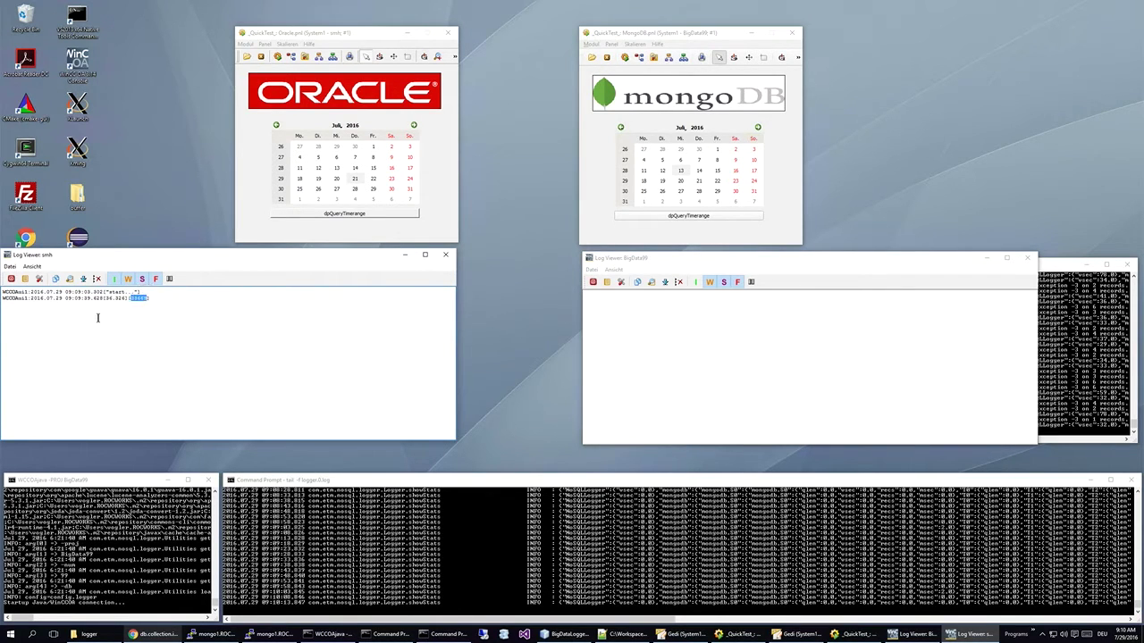
{"action": "left_click", "coordinate": [34, 267]}
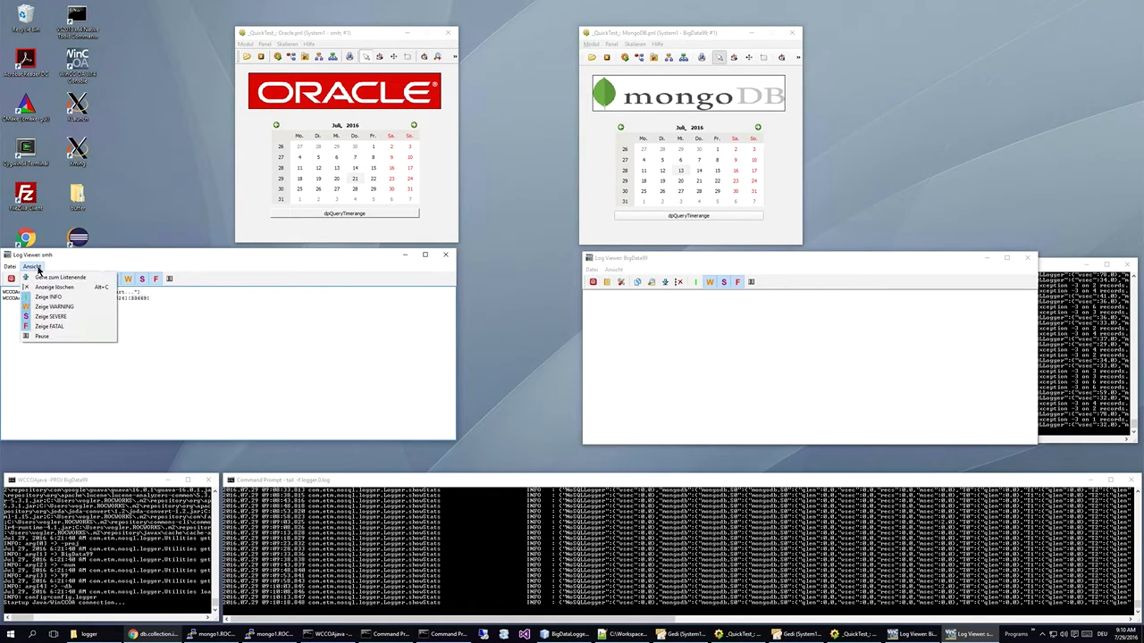
{"action": "mouse_move", "coordinate": [10, 266]}
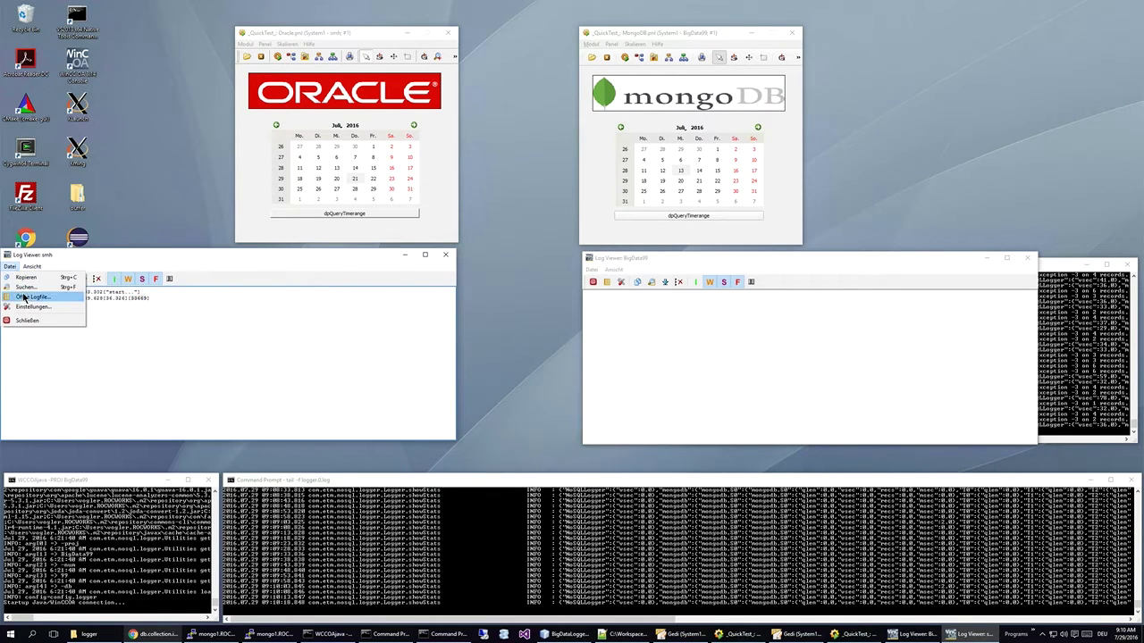
{"action": "left_click", "coordinate": [29, 308]}
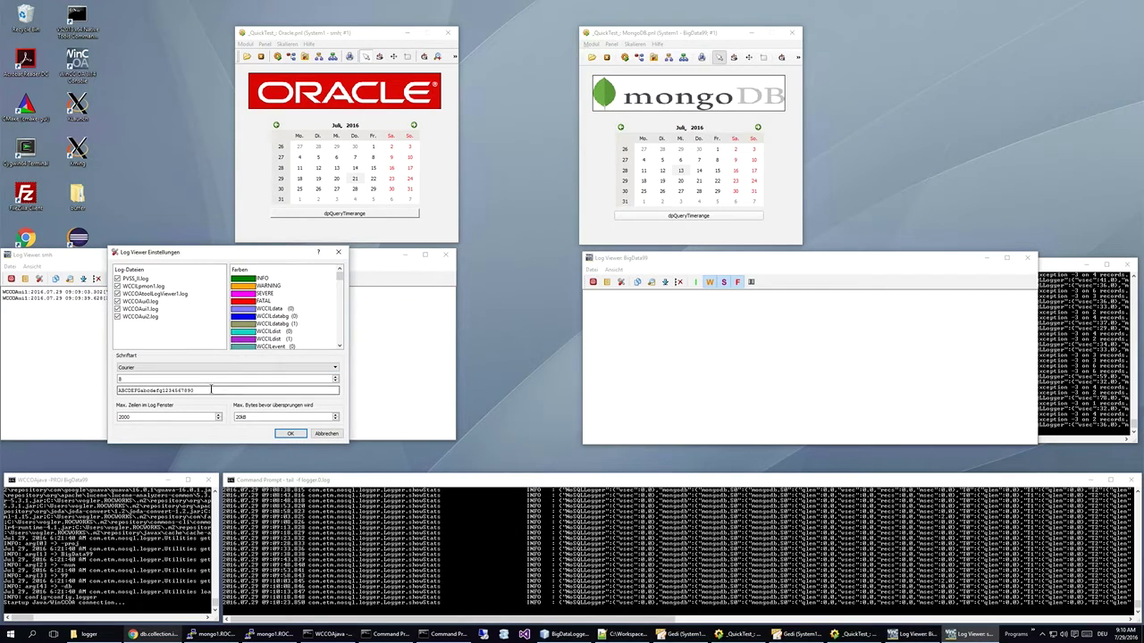
{"action": "left_click", "coordinate": [337, 377]}
{"action": "left_click", "coordinate": [337, 378]}
{"action": "left_click", "coordinate": [337, 378]}
{"action": "left_click", "coordinate": [337, 377]}
{"action": "left_click", "coordinate": [337, 377]}
{"action": "left_click", "coordinate": [291, 434]}
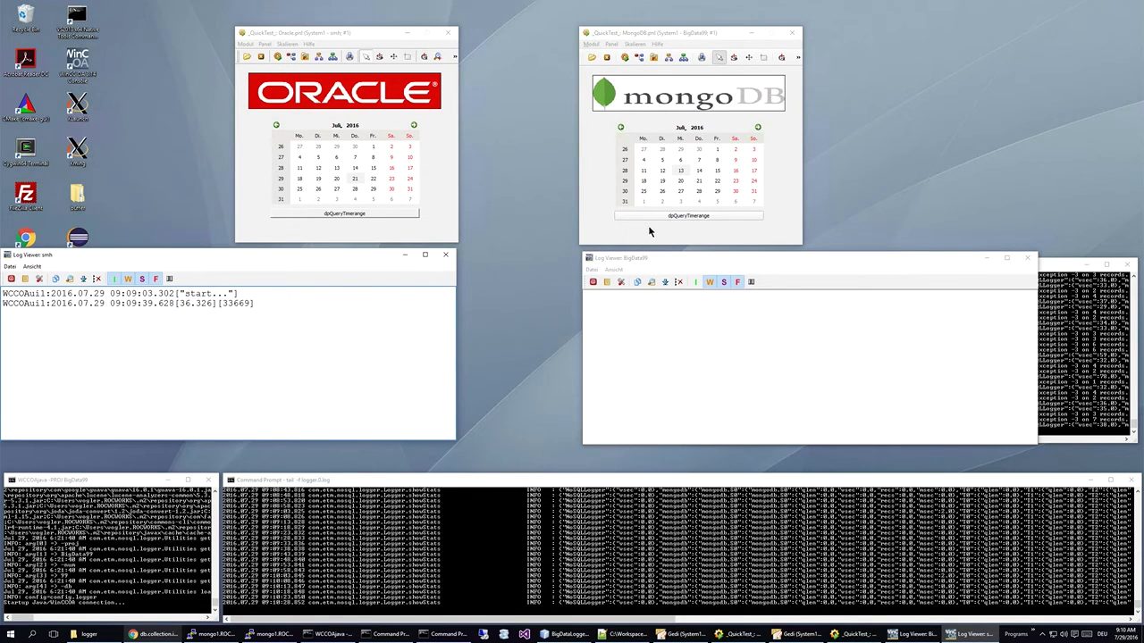
Run the MongoDB query for 21 July 2016 and raise its log font size five notches
{"action": "left_click", "coordinate": [699, 182]}
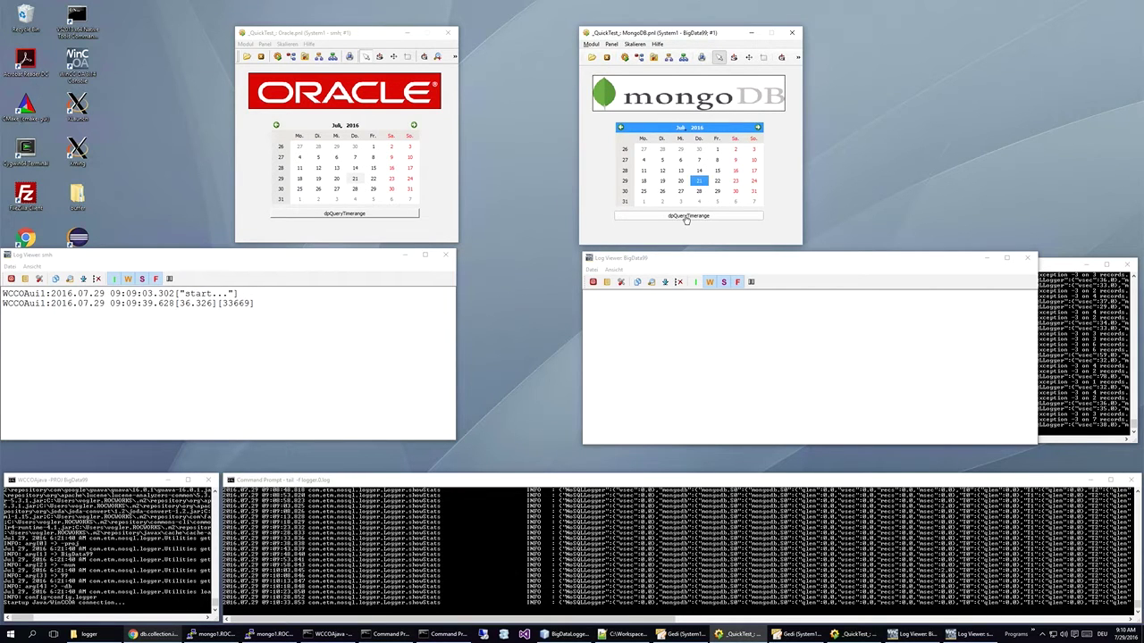
{"action": "left_click", "coordinate": [686, 217]}
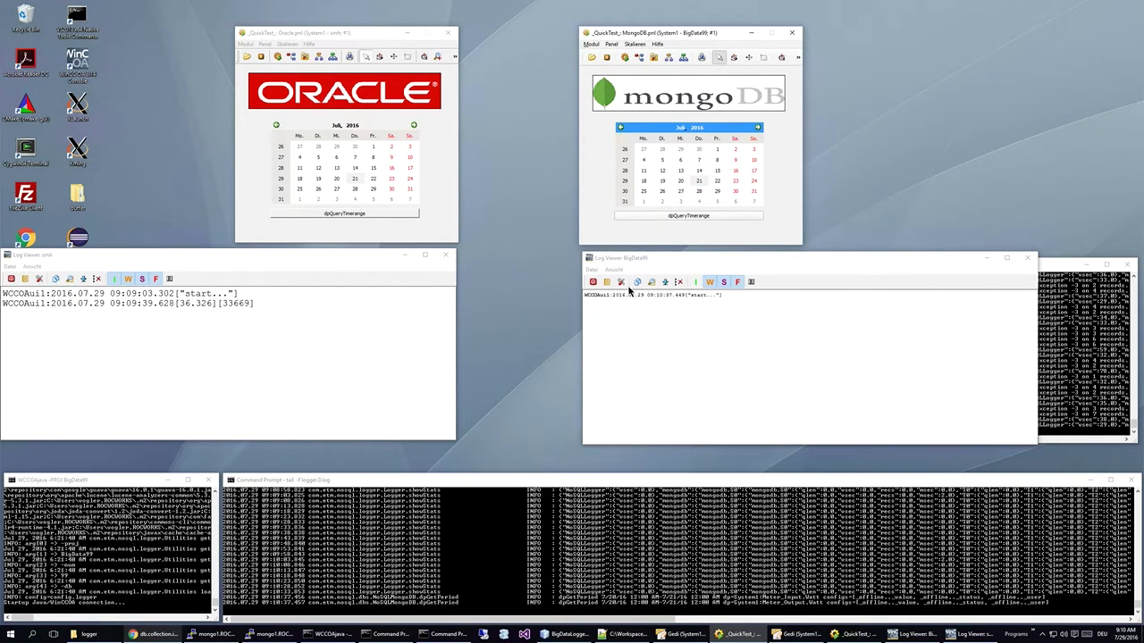
{"action": "left_click", "coordinate": [591, 269]}
{"action": "left_click", "coordinate": [601, 313]}
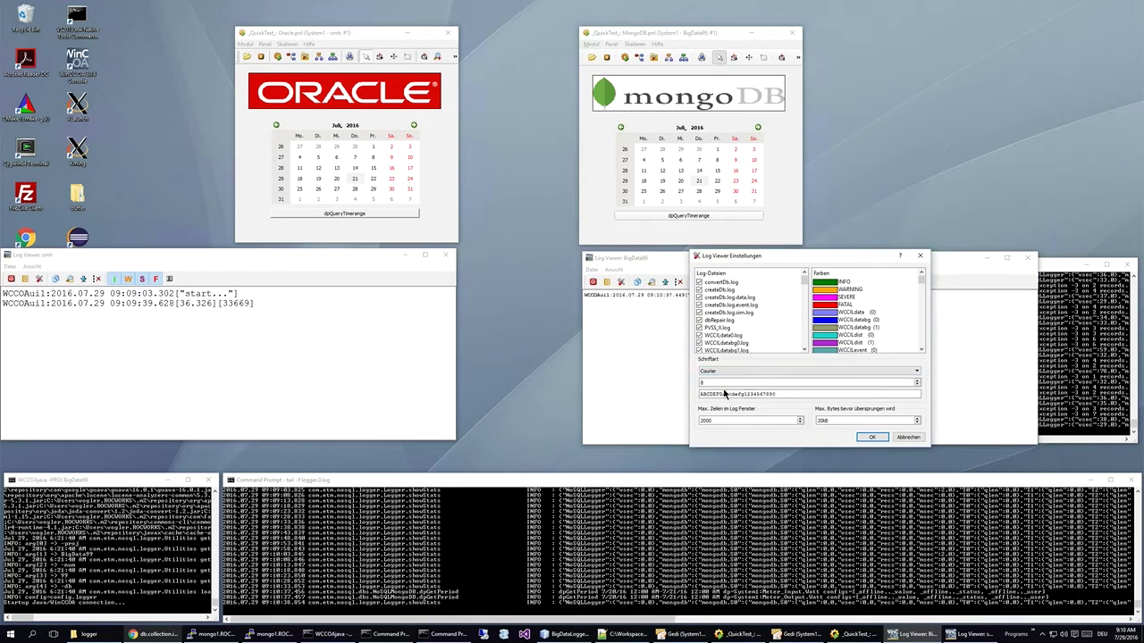
{"action": "left_click", "coordinate": [916, 380]}
{"action": "left_click", "coordinate": [916, 380]}
{"action": "left_click", "coordinate": [916, 380]}
{"action": "left_click", "coordinate": [917, 382]}
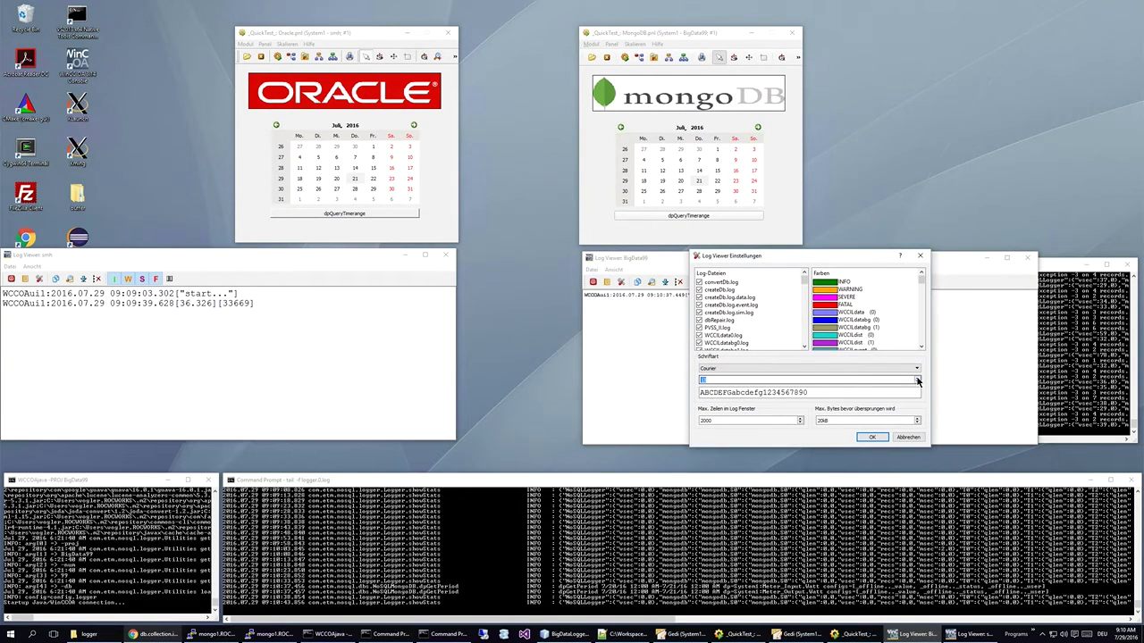
{"action": "left_click", "coordinate": [917, 381]}
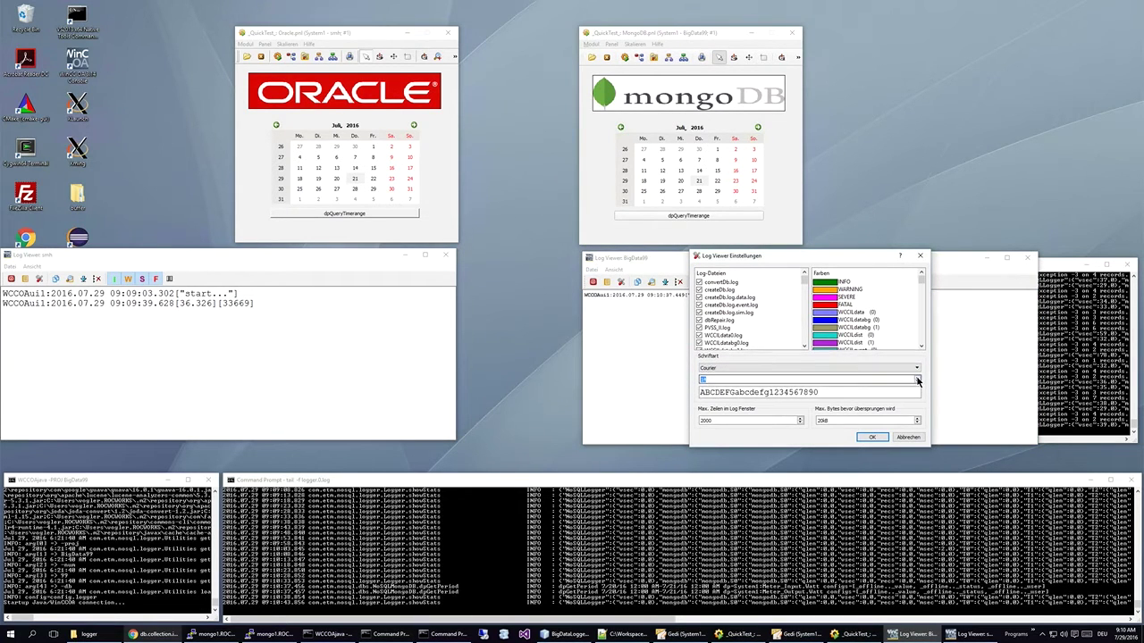
{"action": "left_click", "coordinate": [870, 437]}
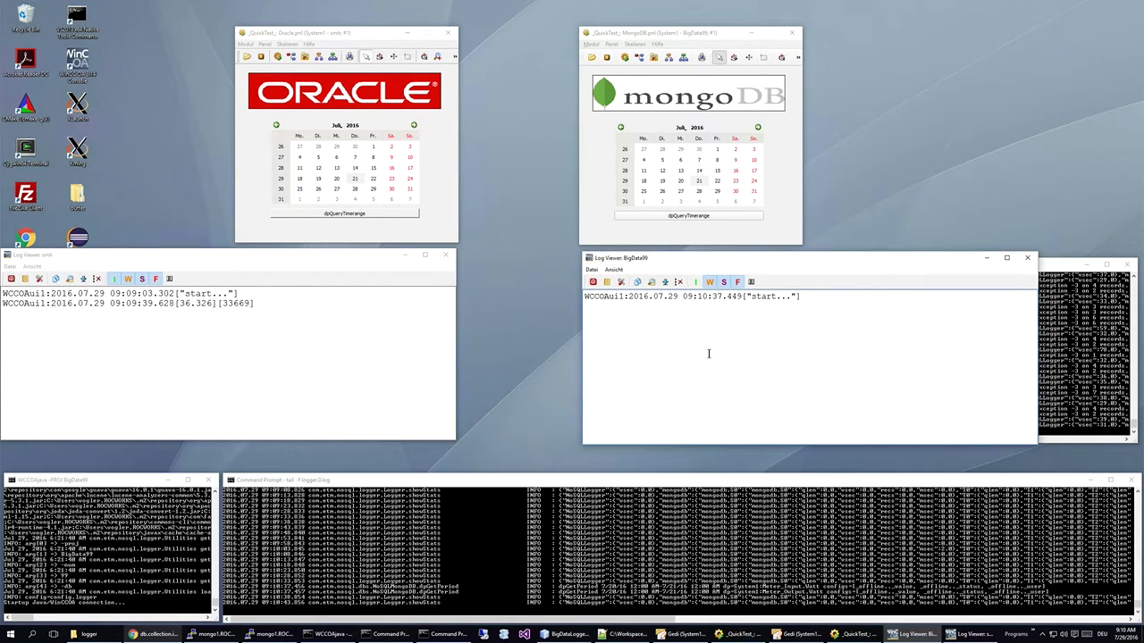
Check the mongo1 Terminal, then highlight MongoDB's 15.72 query time and 33669 value count
{"action": "key", "text": "ctrl+Left"}
{"action": "left_click", "coordinate": [731, 554]}
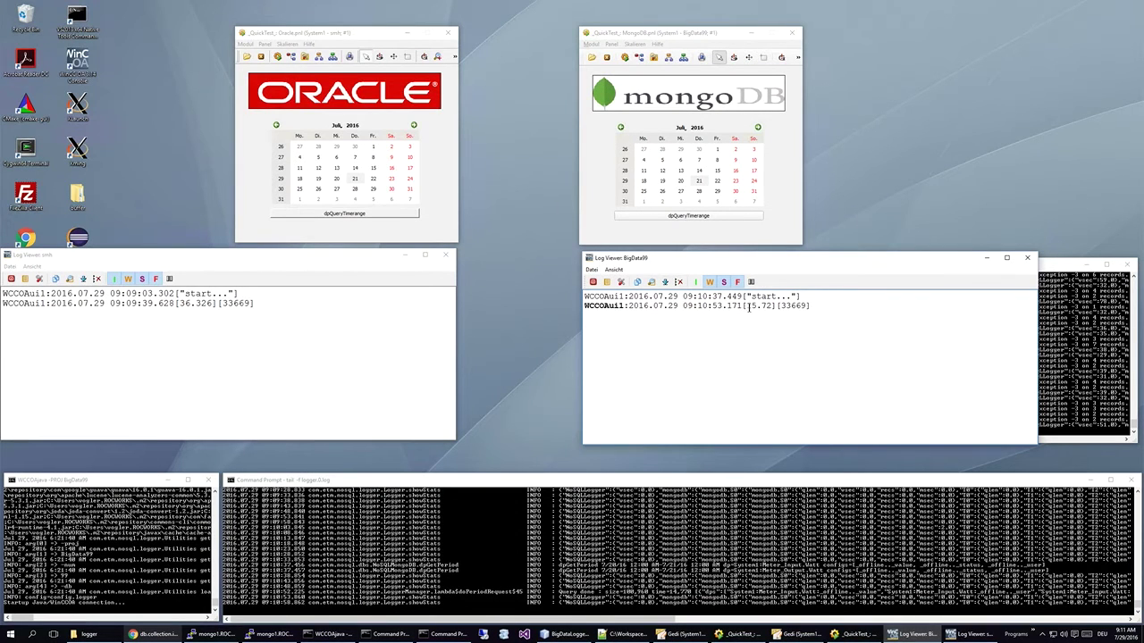
{"action": "left_click_drag", "start_coordinate": [747, 306], "coordinate": [761, 306]}
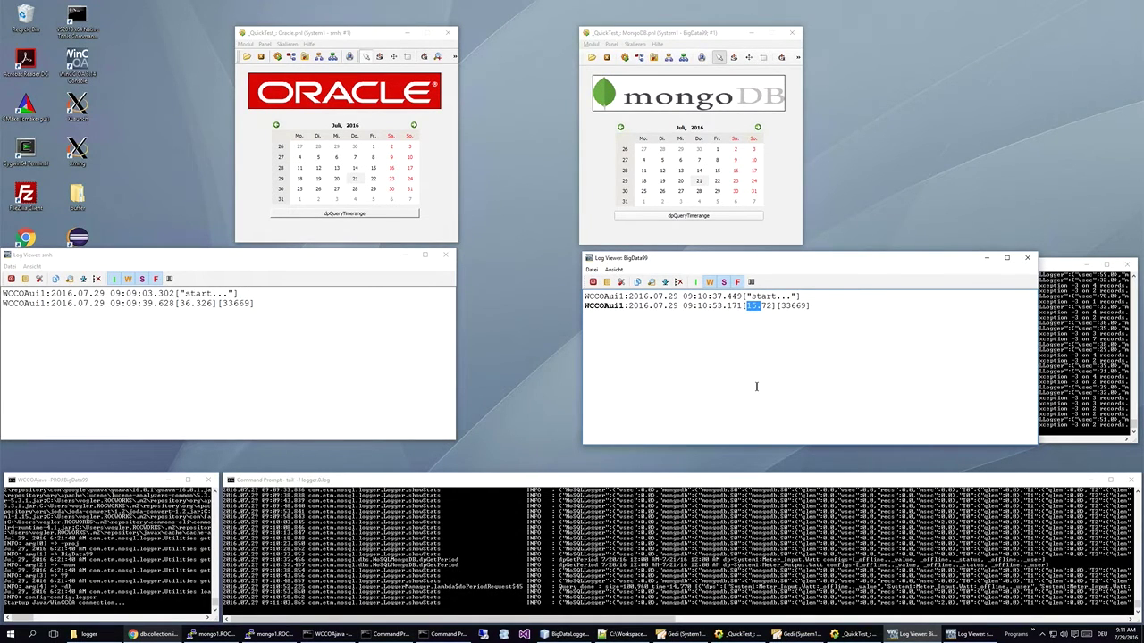
{"action": "left_click_drag", "start_coordinate": [780, 305], "coordinate": [804, 306]}
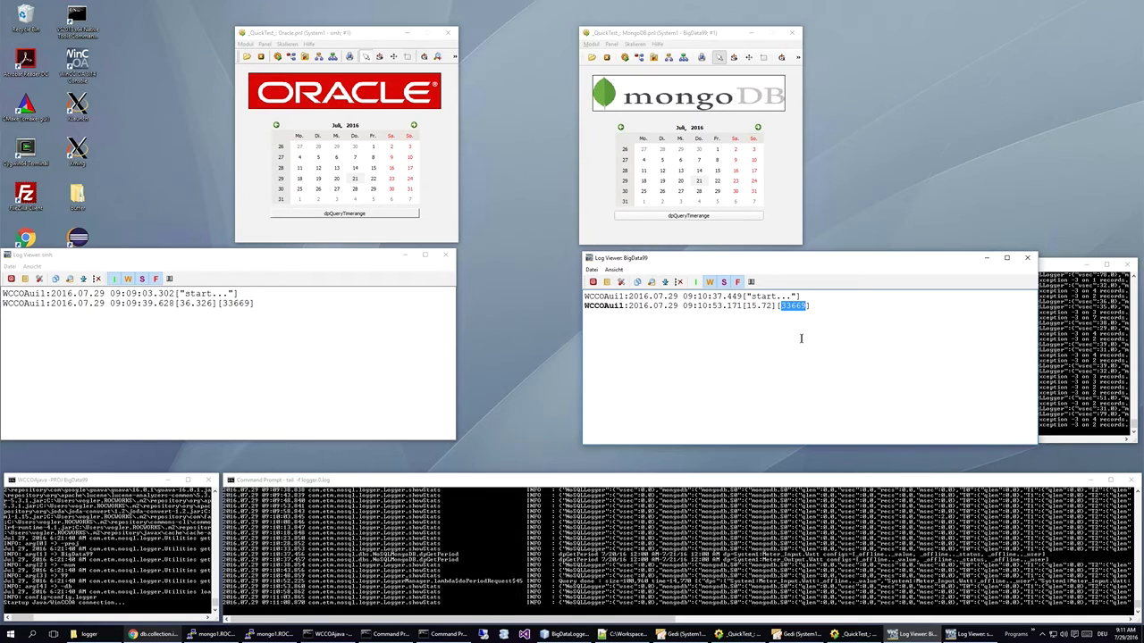
Rerun the Oracle dpQueryTimerange query from the QuickTest panel, logging 14.159
{"action": "left_click", "coordinate": [356, 224]}
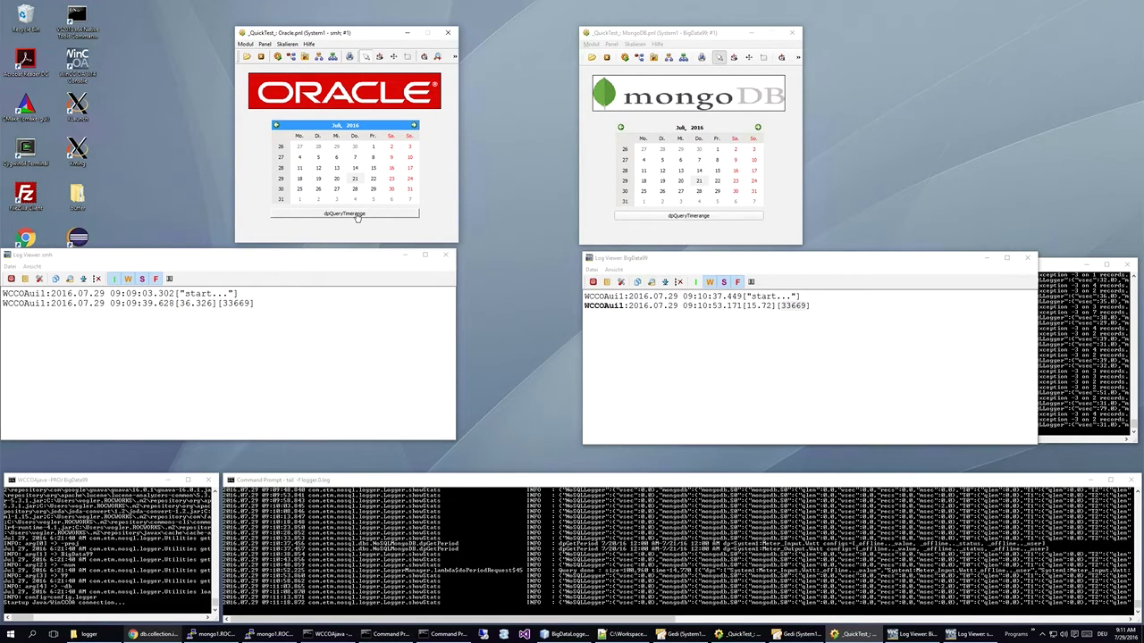
{"action": "left_click", "coordinate": [357, 215]}
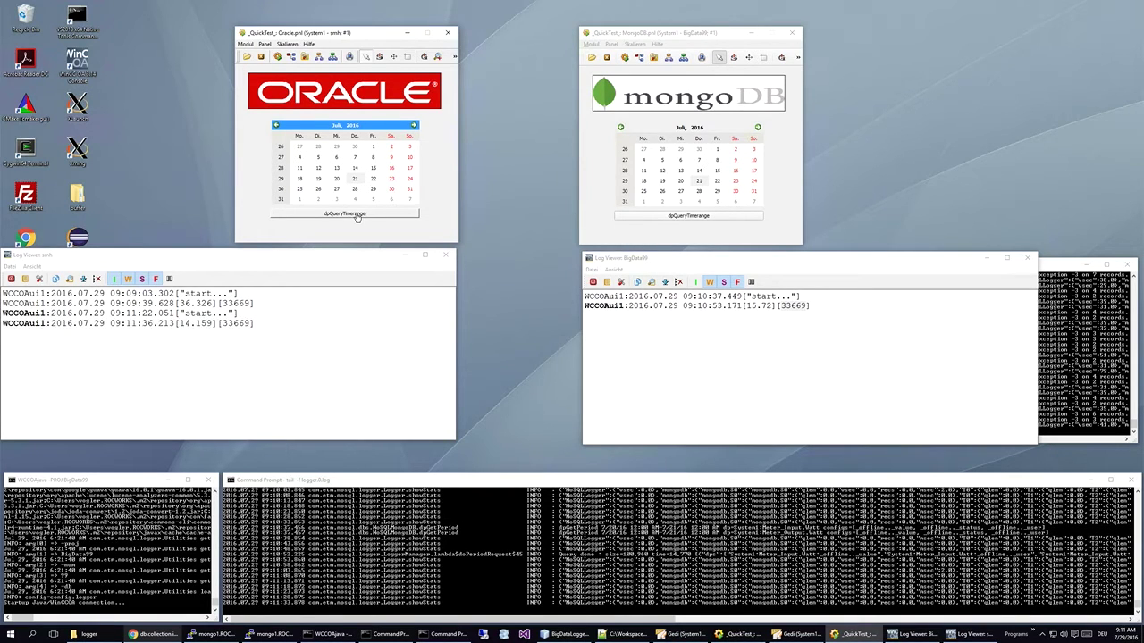
Rerun the MongoDB query and highlight its 9.986 time against Oracle's 14.159 and MongoDB's 15.72
{"action": "left_click", "coordinate": [657, 223]}
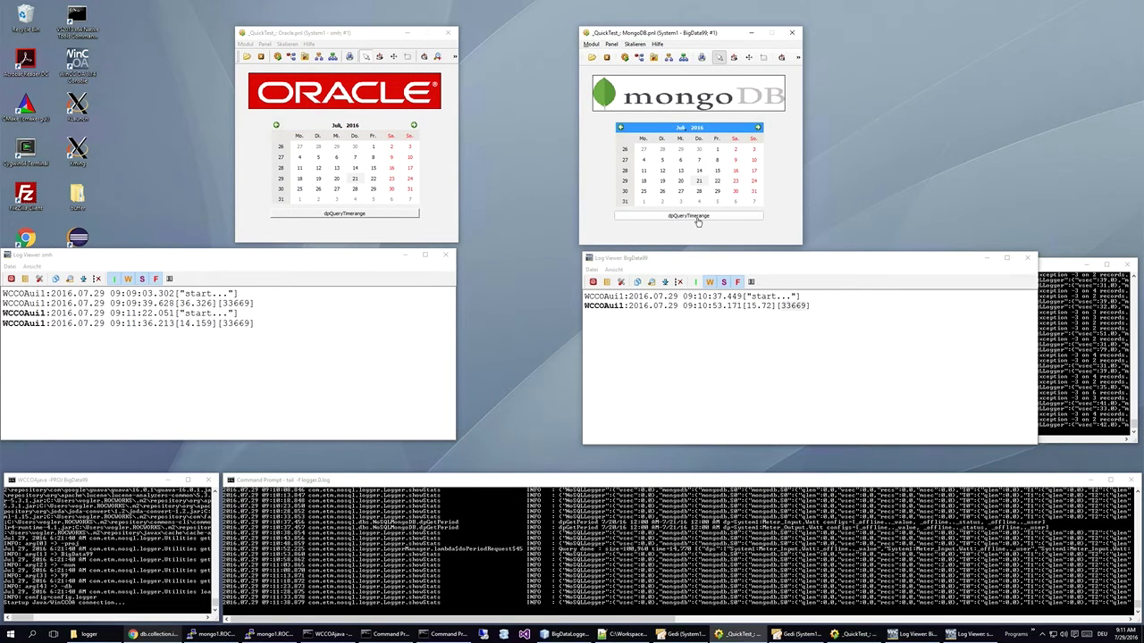
{"action": "left_click", "coordinate": [698, 220]}
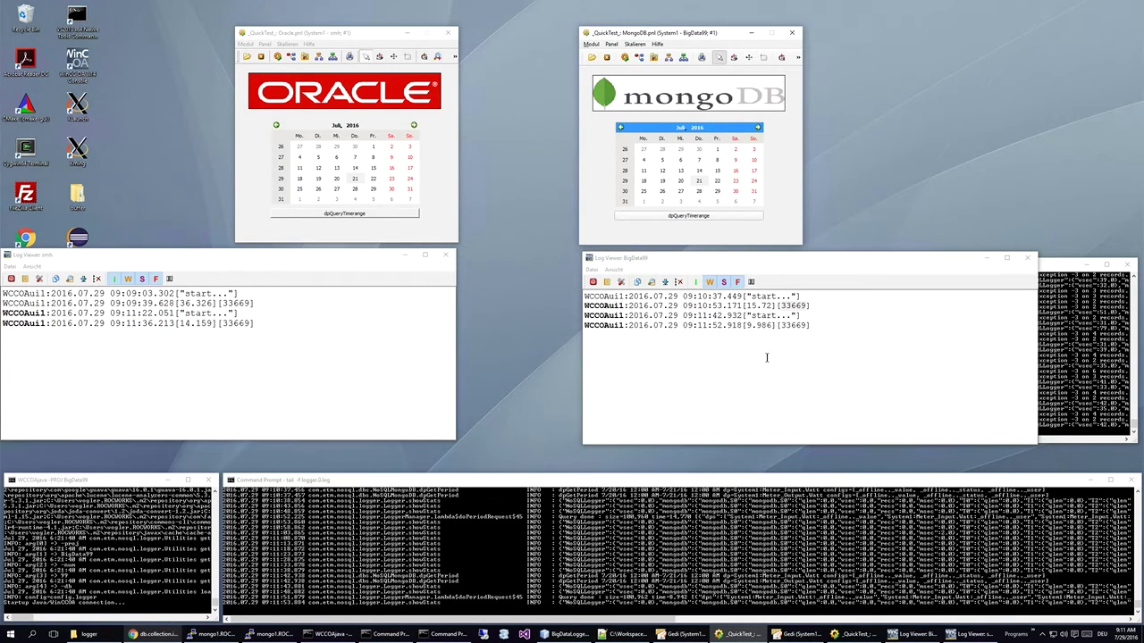
{"action": "left_click", "coordinate": [748, 332]}
{"action": "left_click_drag", "start_coordinate": [747, 328], "coordinate": [771, 327]}
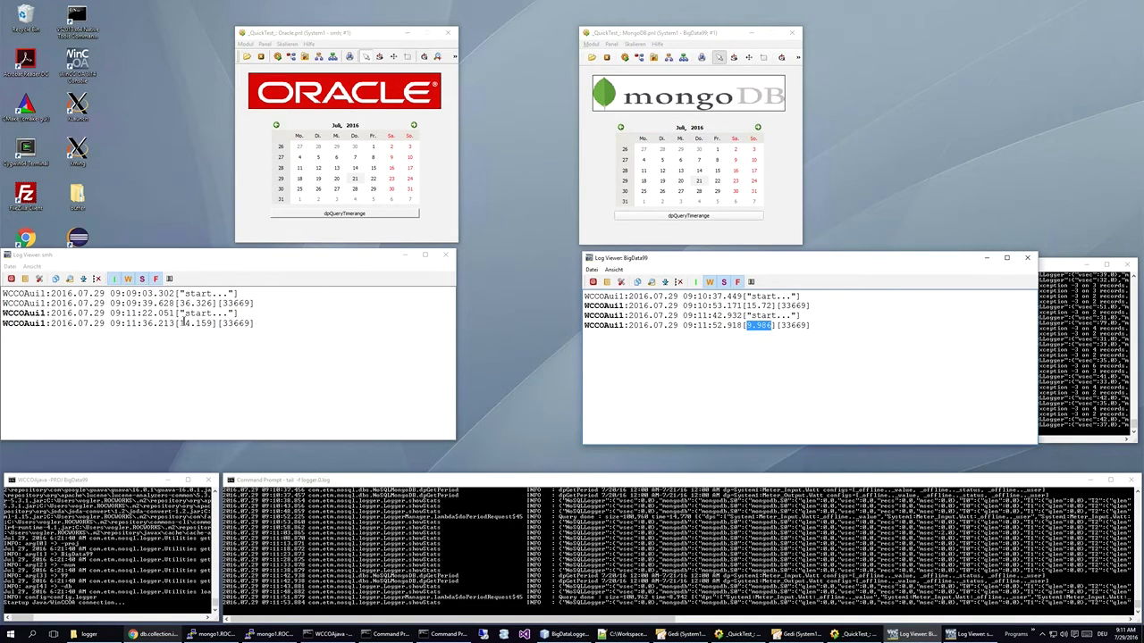
{"action": "left_click_drag", "start_coordinate": [183, 322], "coordinate": [214, 304]}
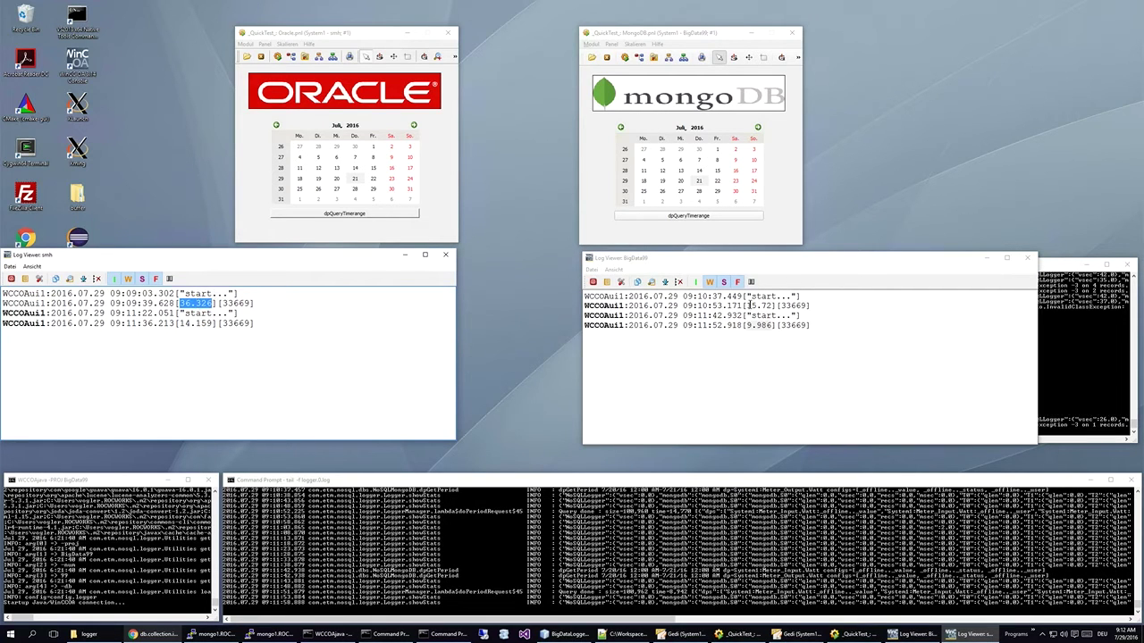
{"action": "left_click_drag", "start_coordinate": [747, 306], "coordinate": [770, 306]}
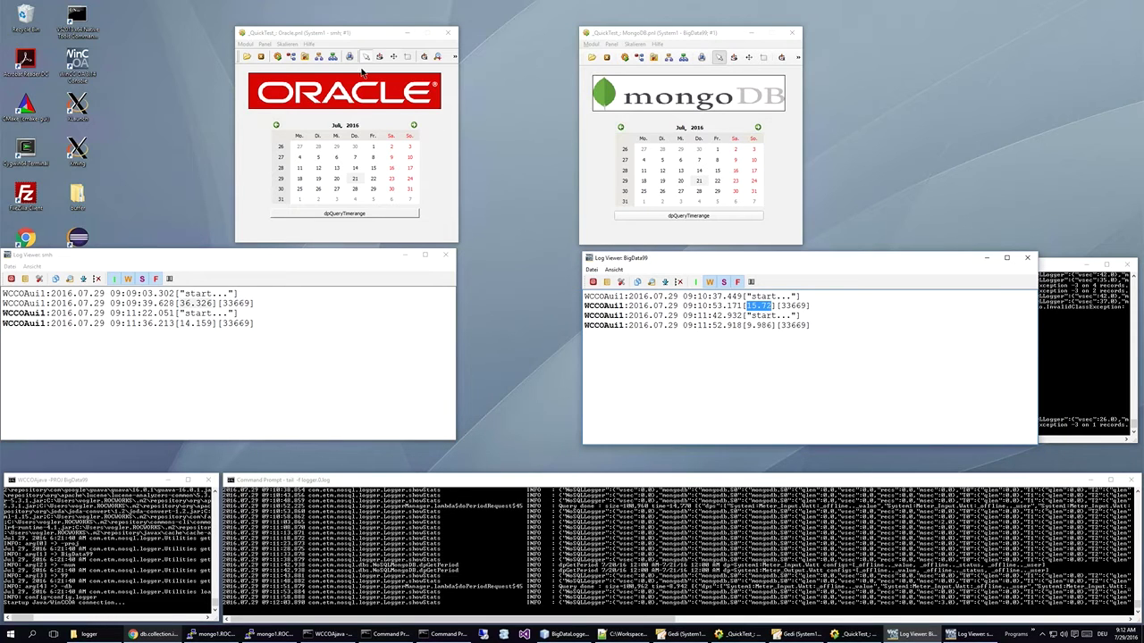
Display Oracle's Meter Variabler Trend as 3) Trend beliebiger Tag geschlossen for 24 July 2016
{"action": "left_click", "coordinate": [306, 57]}
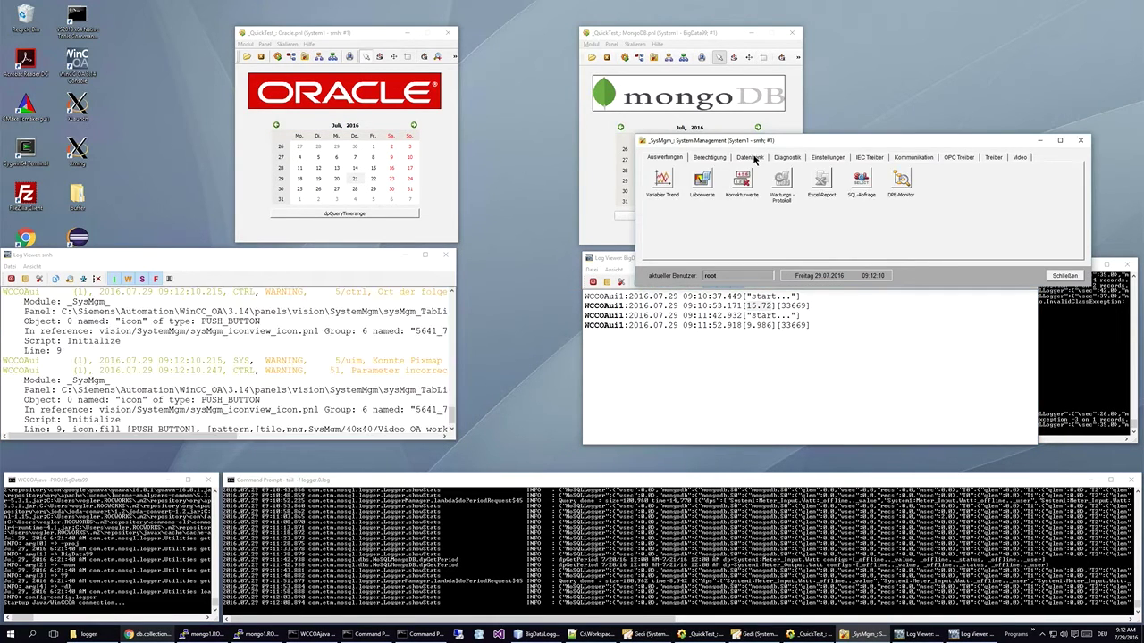
{"action": "left_click", "coordinate": [663, 178]}
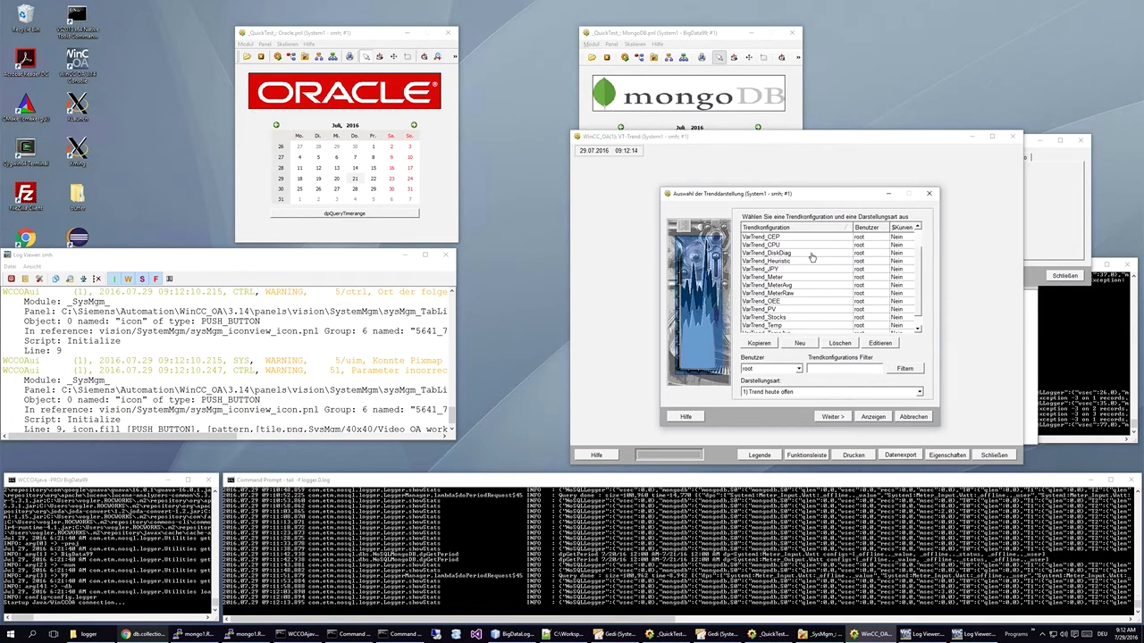
{"action": "left_click", "coordinate": [793, 237]}
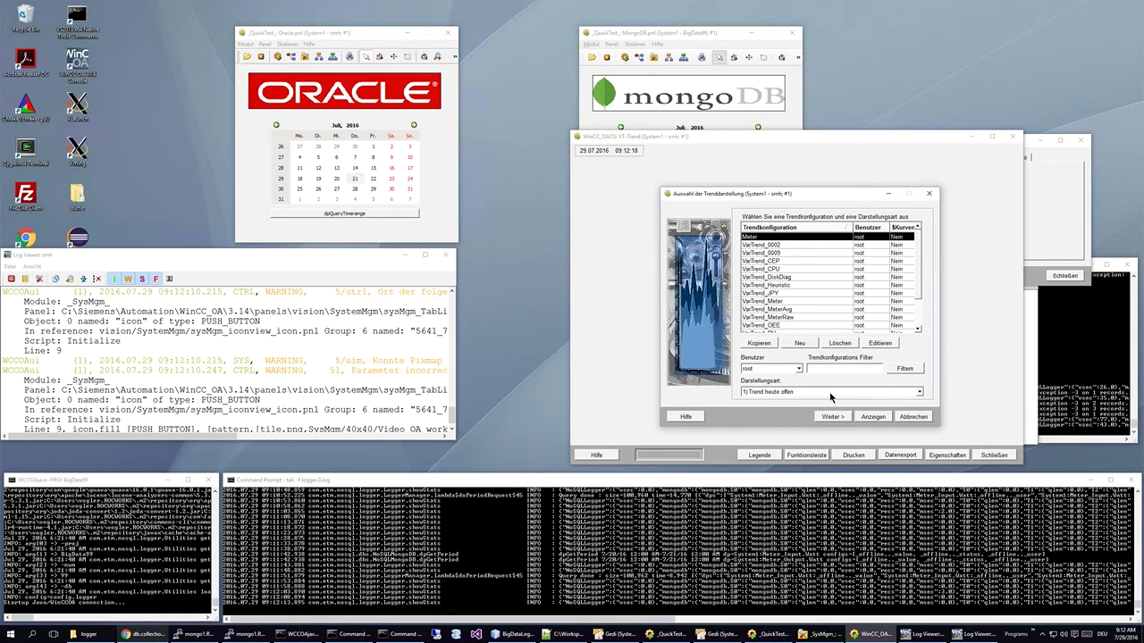
{"action": "left_click", "coordinate": [829, 392]}
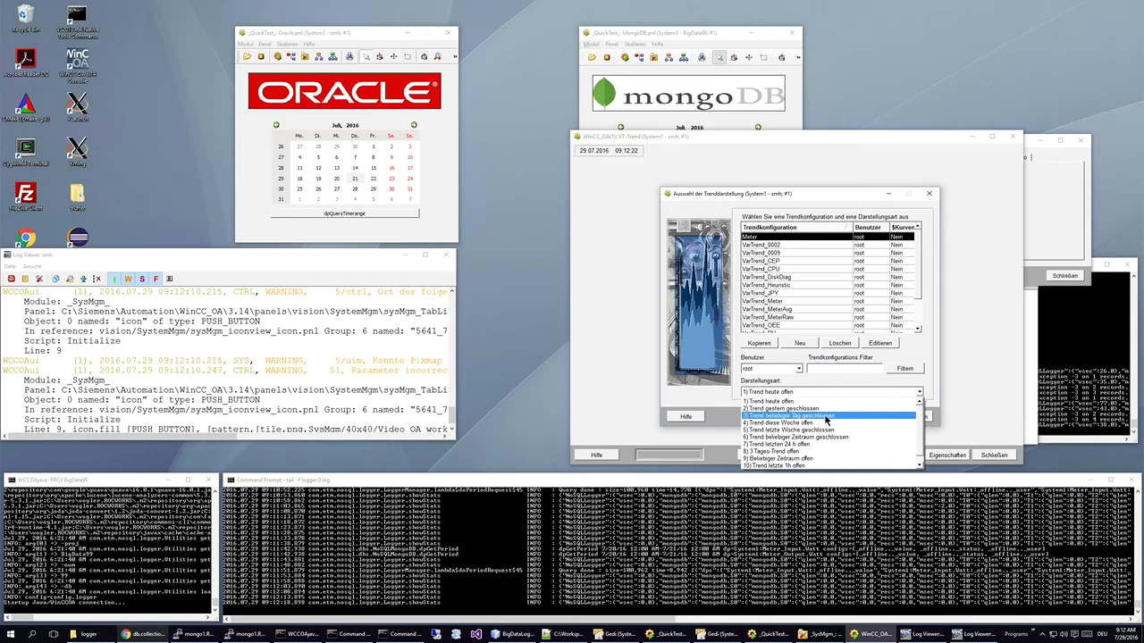
{"action": "left_click", "coordinate": [825, 416]}
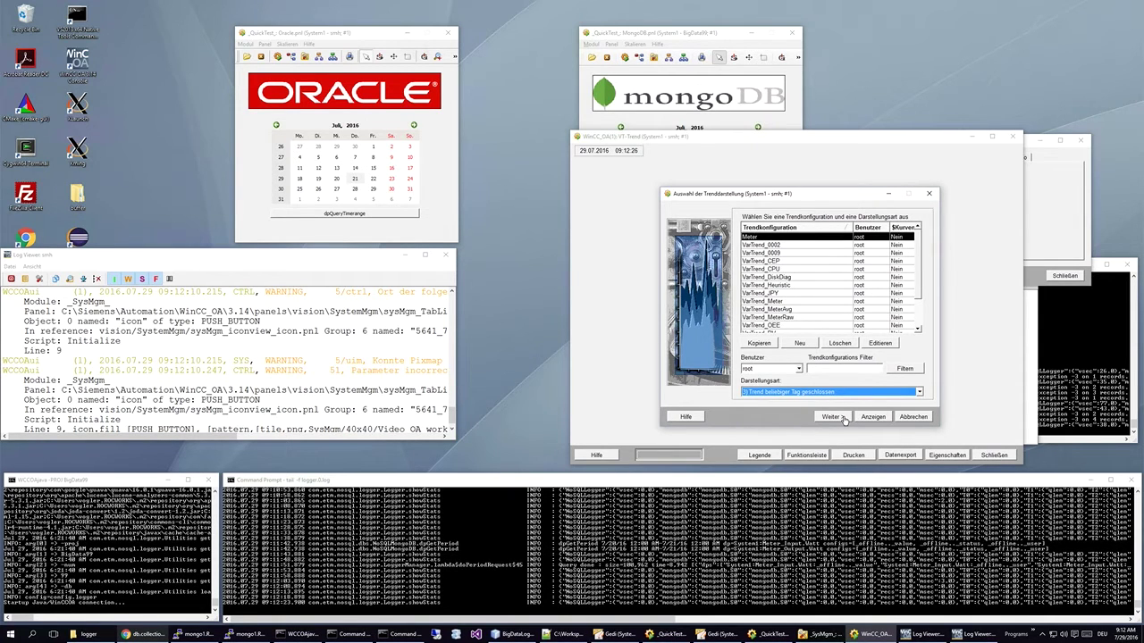
{"action": "left_click", "coordinate": [831, 416]}
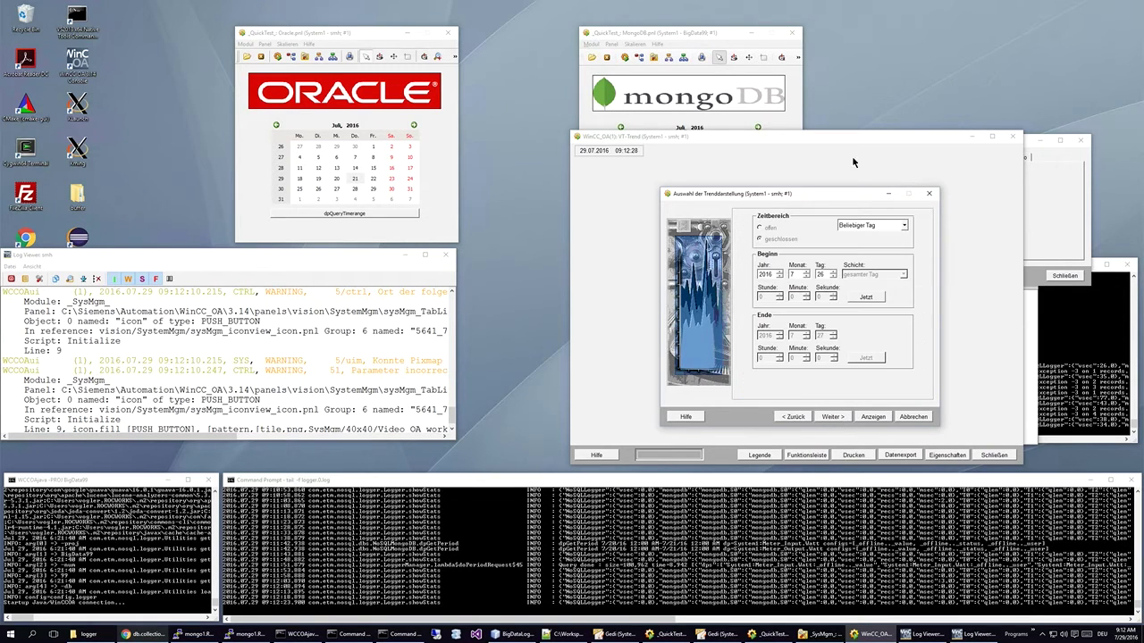
{"action": "left_click", "coordinate": [832, 273]}
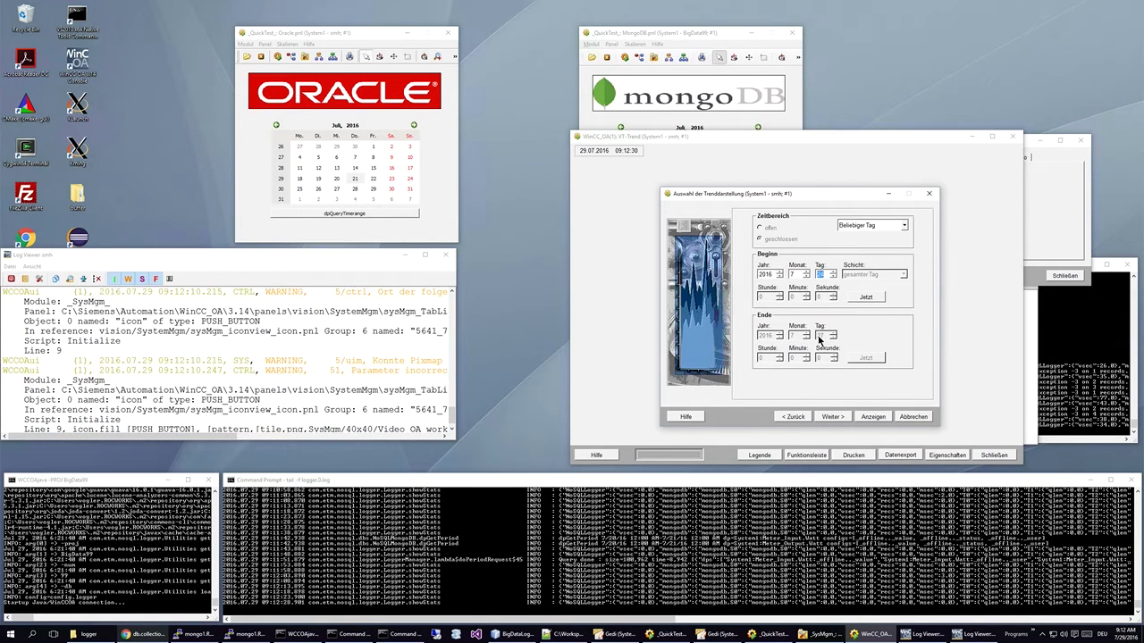
{"action": "left_click", "coordinate": [833, 417]}
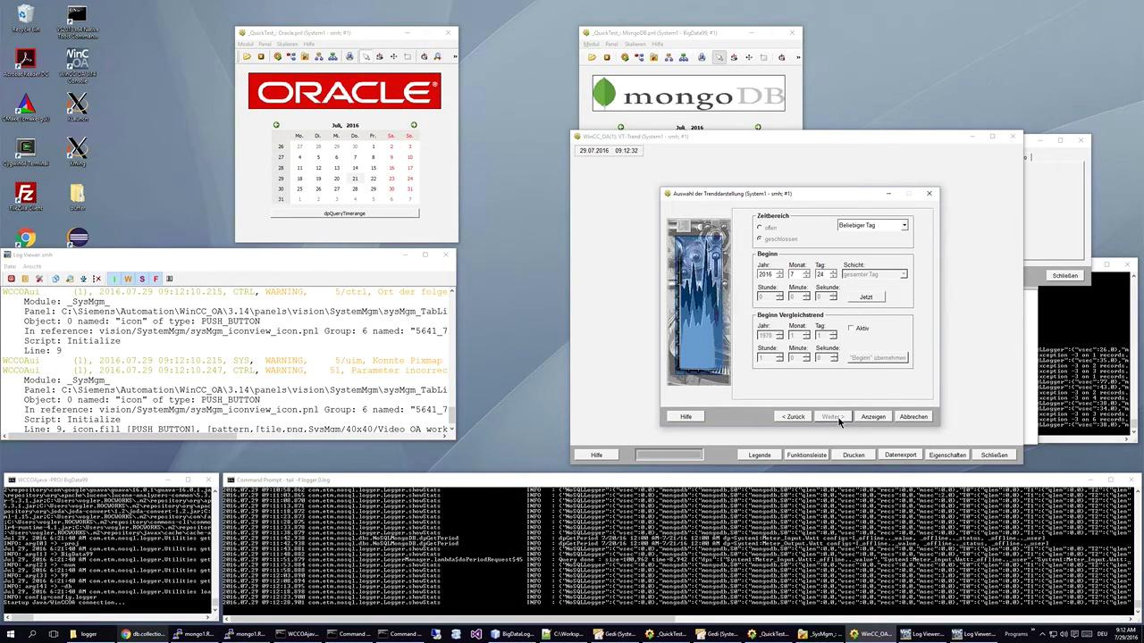
{"action": "left_click", "coordinate": [871, 416]}
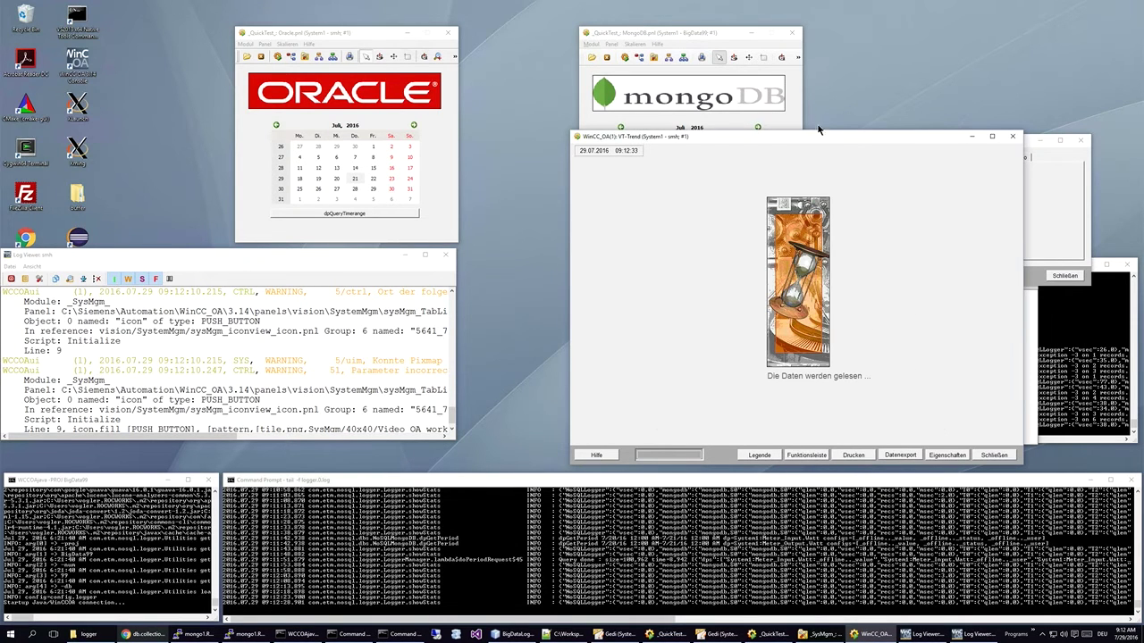
Move the Oracle trend window to the left and dismiss an extra Meter trend window
{"action": "left_click_drag", "start_coordinate": [817, 136], "coordinate": [293, 129]}
{"action": "left_click", "coordinate": [710, 222]}
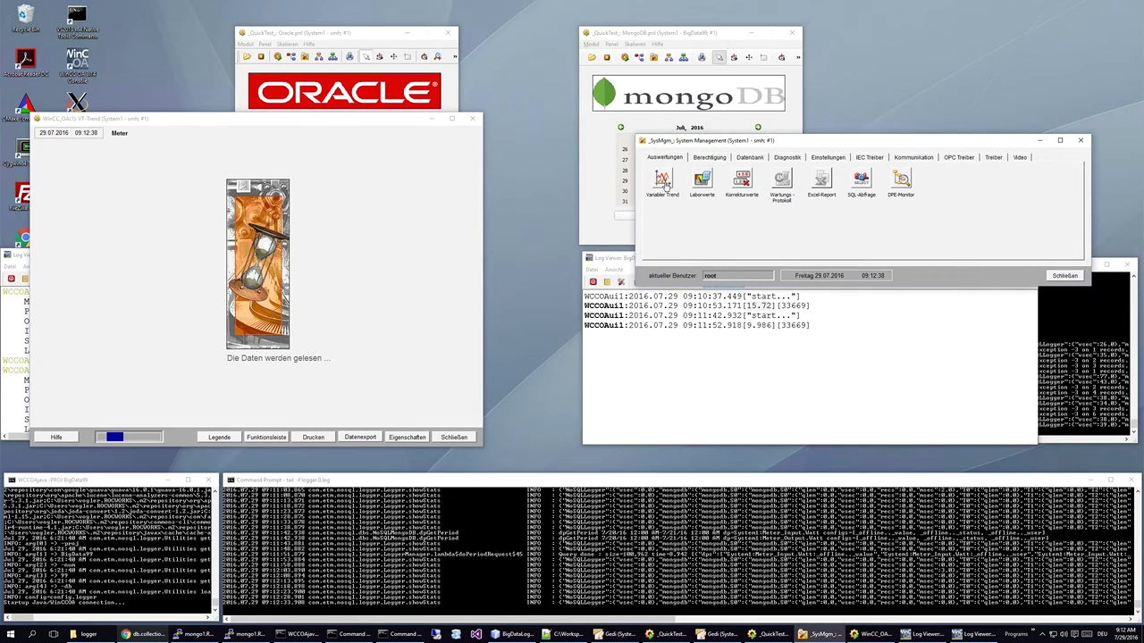
{"action": "left_click", "coordinate": [674, 194]}
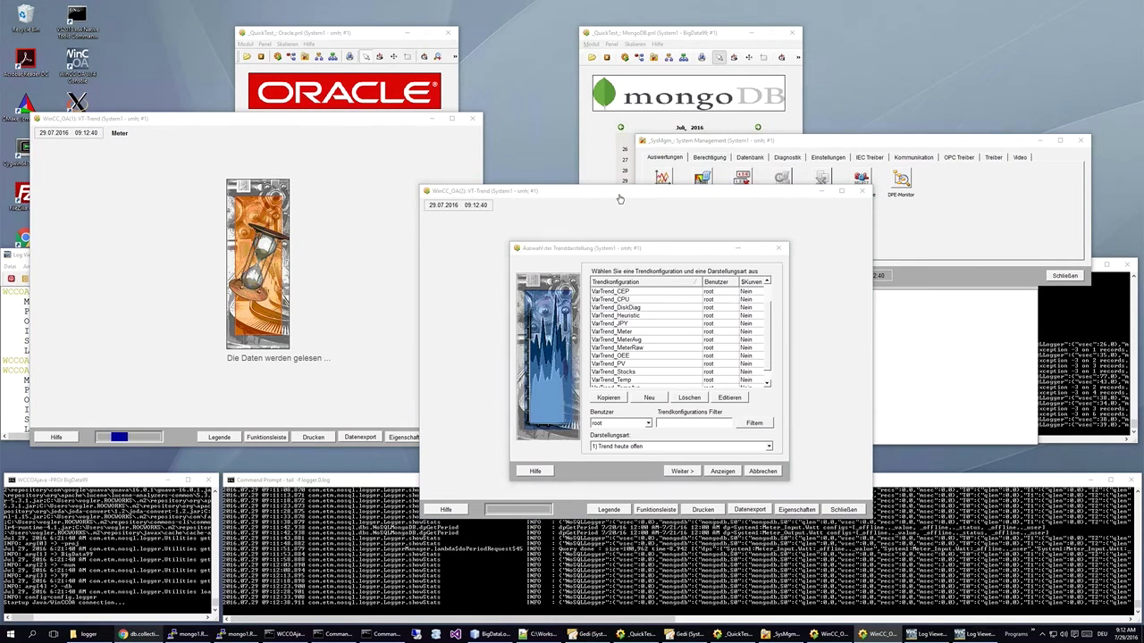
{"action": "left_click", "coordinate": [653, 294]}
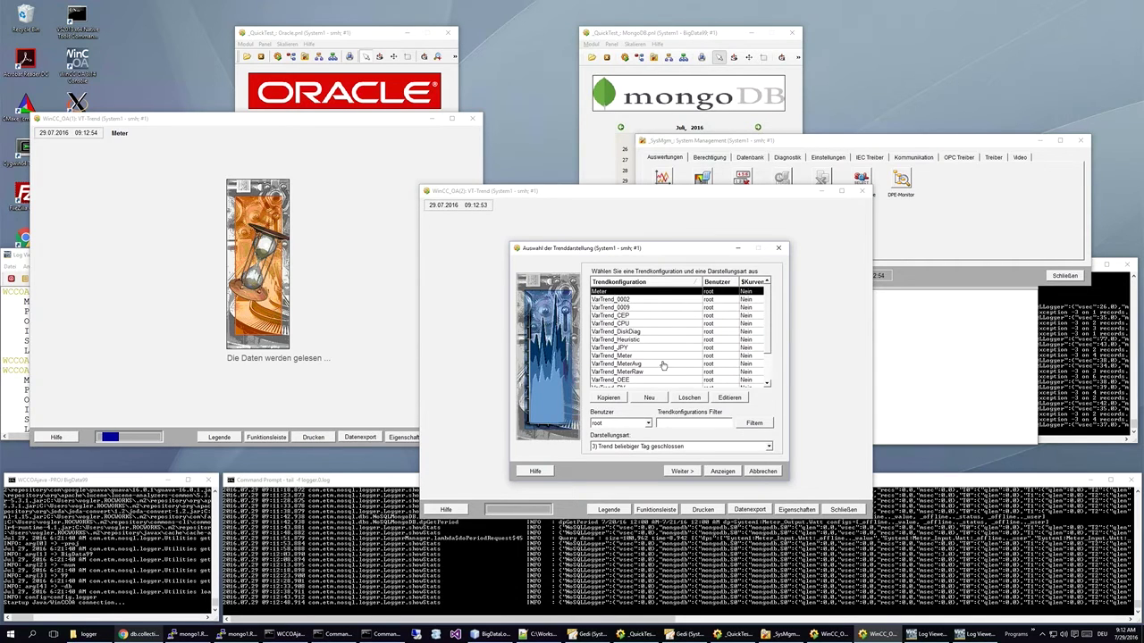
{"action": "left_click", "coordinate": [767, 471]}
{"action": "left_click", "coordinate": [840, 509]}
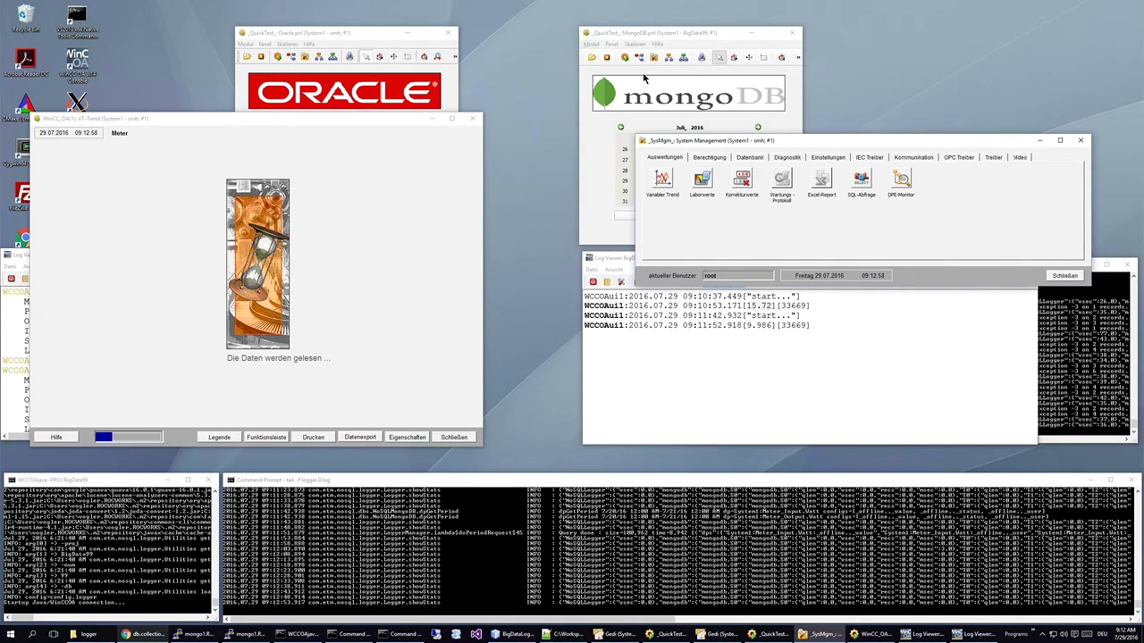
Close Oracle's System Management and open the MongoDB system's Reports page
{"action": "left_click", "coordinate": [1064, 275]}
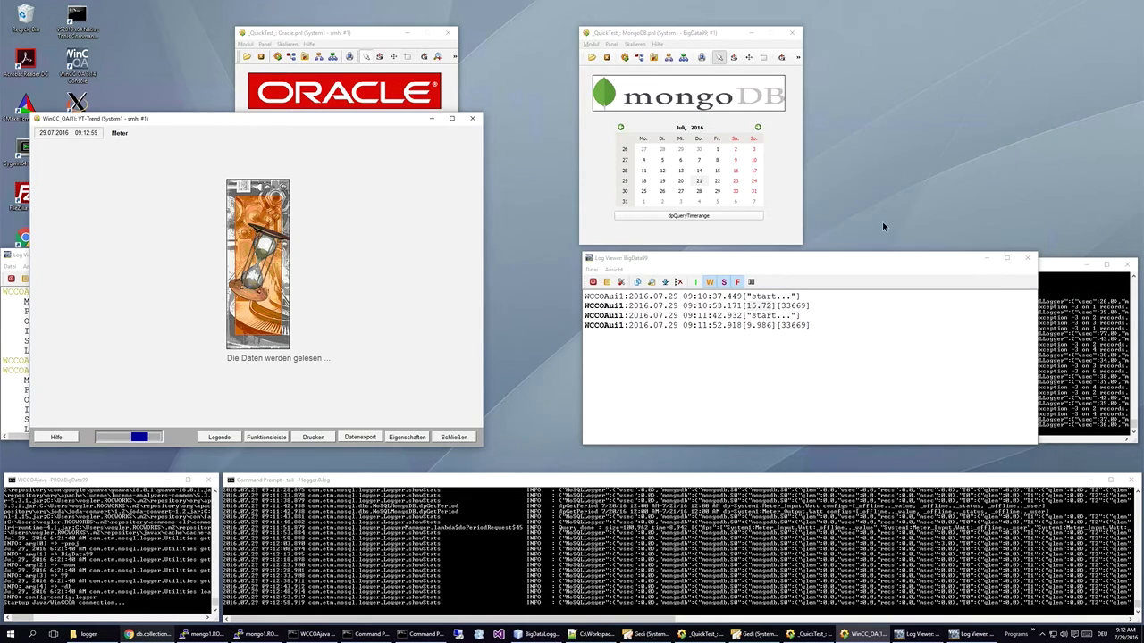
{"action": "left_click", "coordinate": [652, 56]}
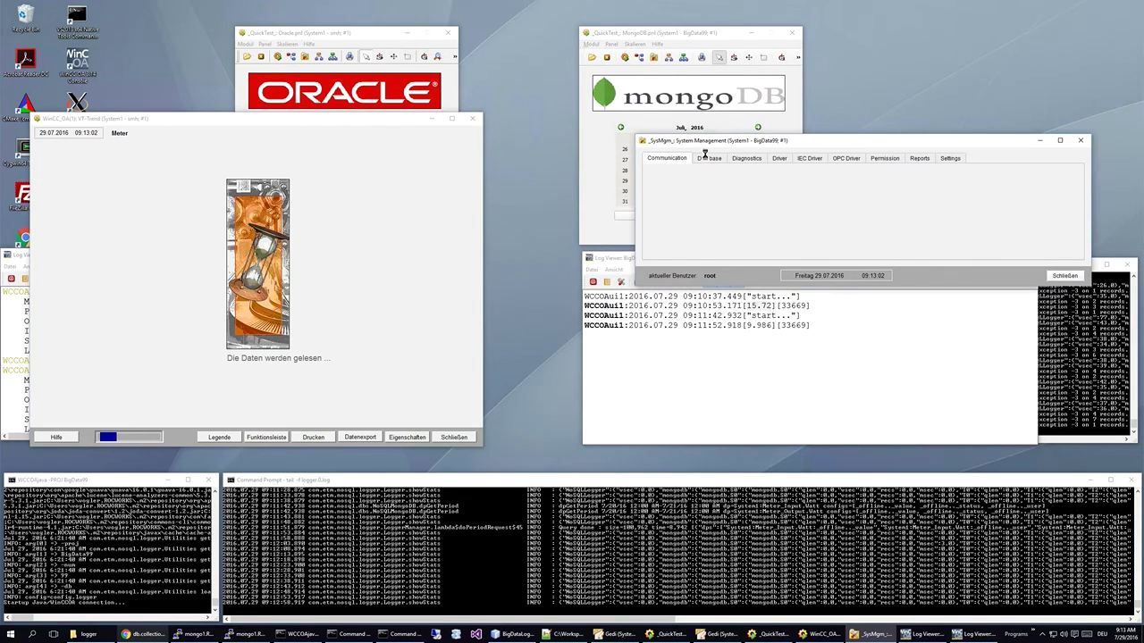
{"action": "left_click", "coordinate": [918, 159]}
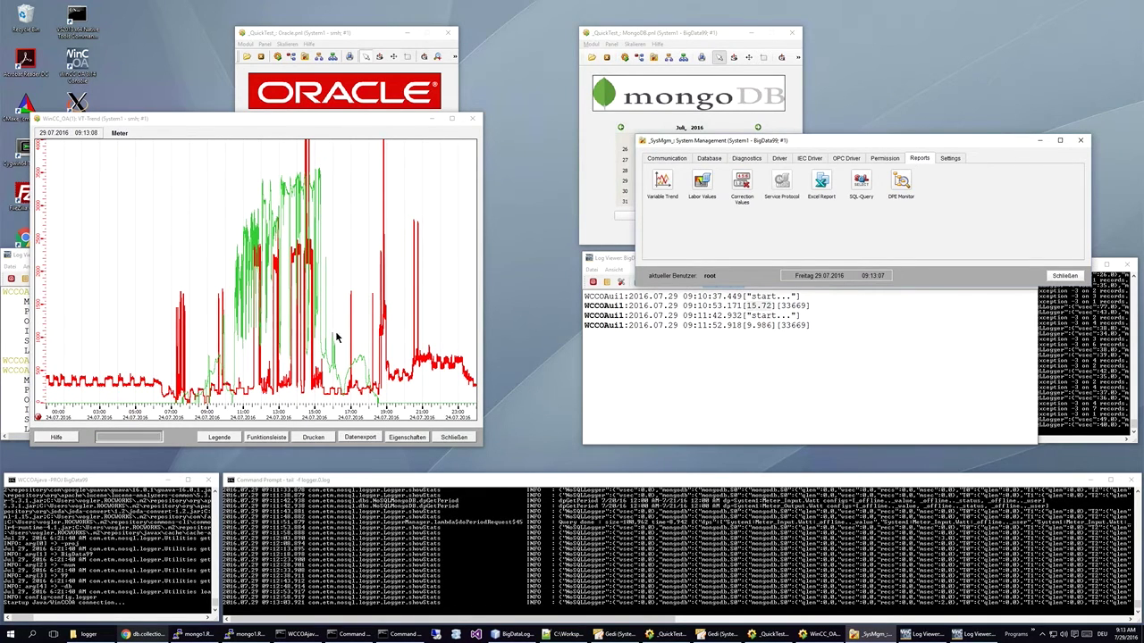
Display MongoDB's Meter Variable Trend as 3) Trend beliebiger Tag geschlossen for 24 July 2016
{"action": "left_click", "coordinate": [668, 184]}
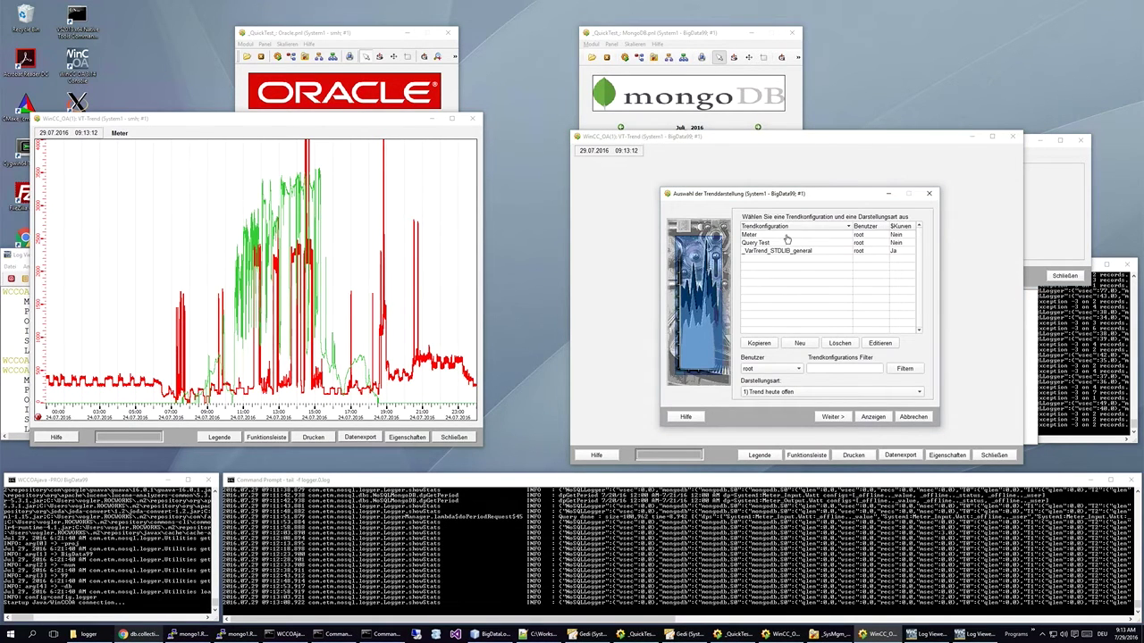
{"action": "left_click", "coordinate": [786, 236]}
{"action": "left_click", "coordinate": [822, 391]}
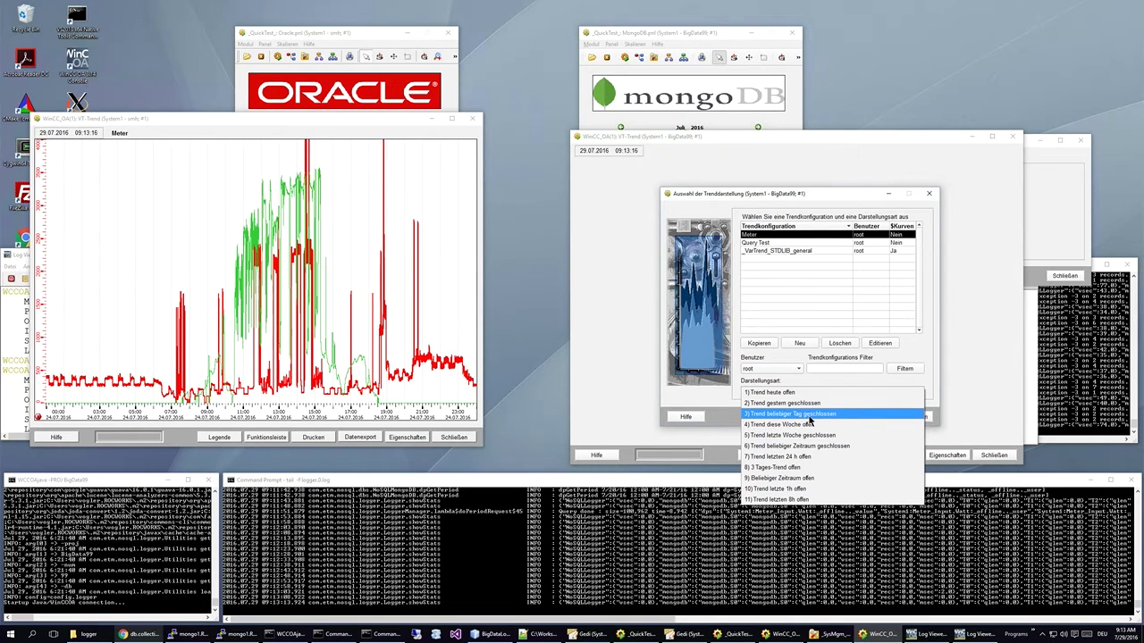
{"action": "left_click", "coordinate": [810, 416]}
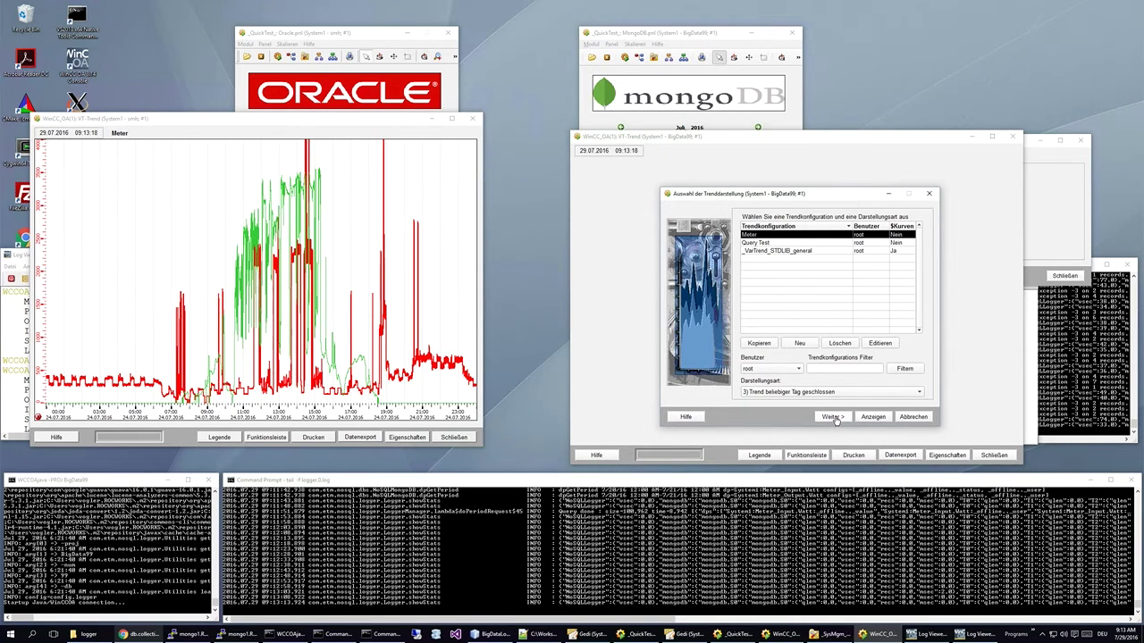
{"action": "left_click", "coordinate": [833, 418]}
{"action": "left_click", "coordinate": [833, 274]}
{"action": "left_click", "coordinate": [833, 274]}
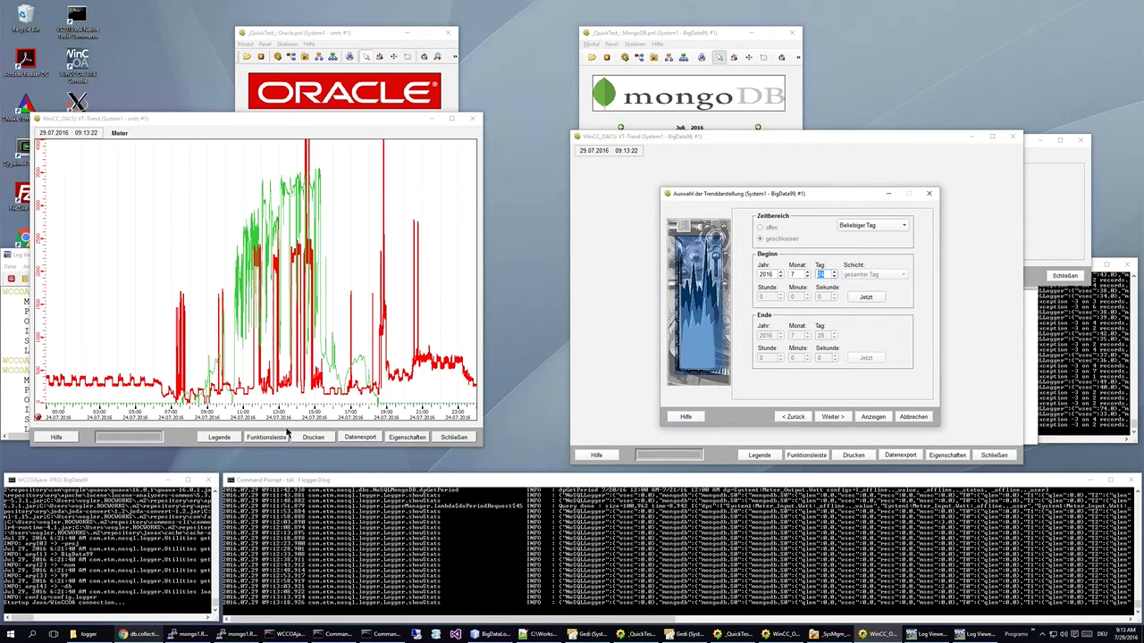
{"action": "left_click", "coordinate": [845, 417]}
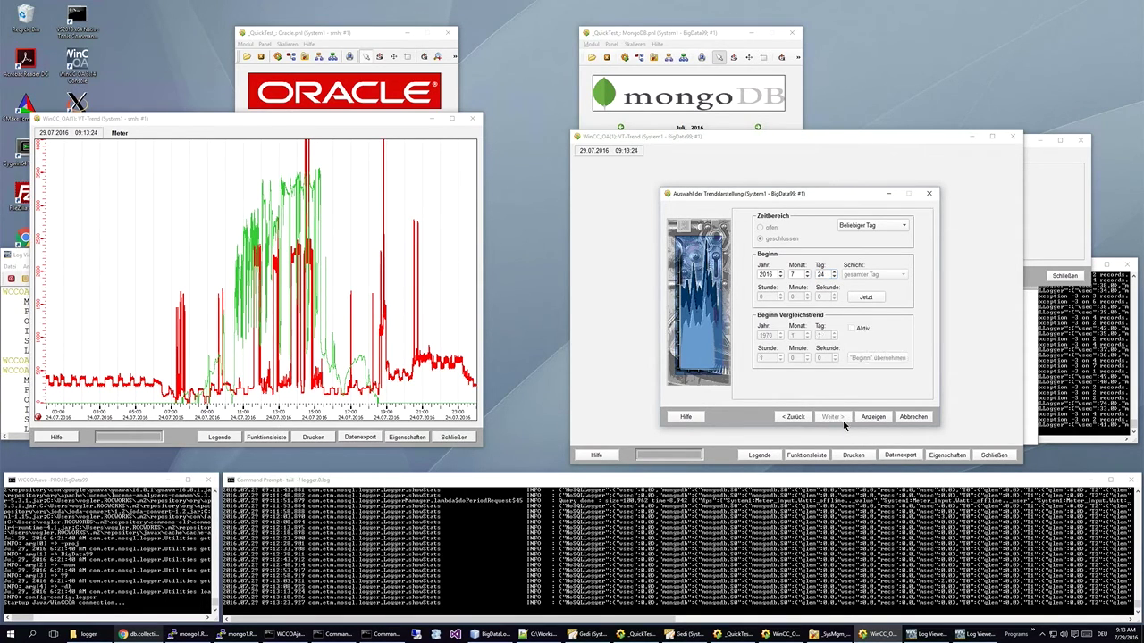
{"action": "left_click", "coordinate": [873, 418]}
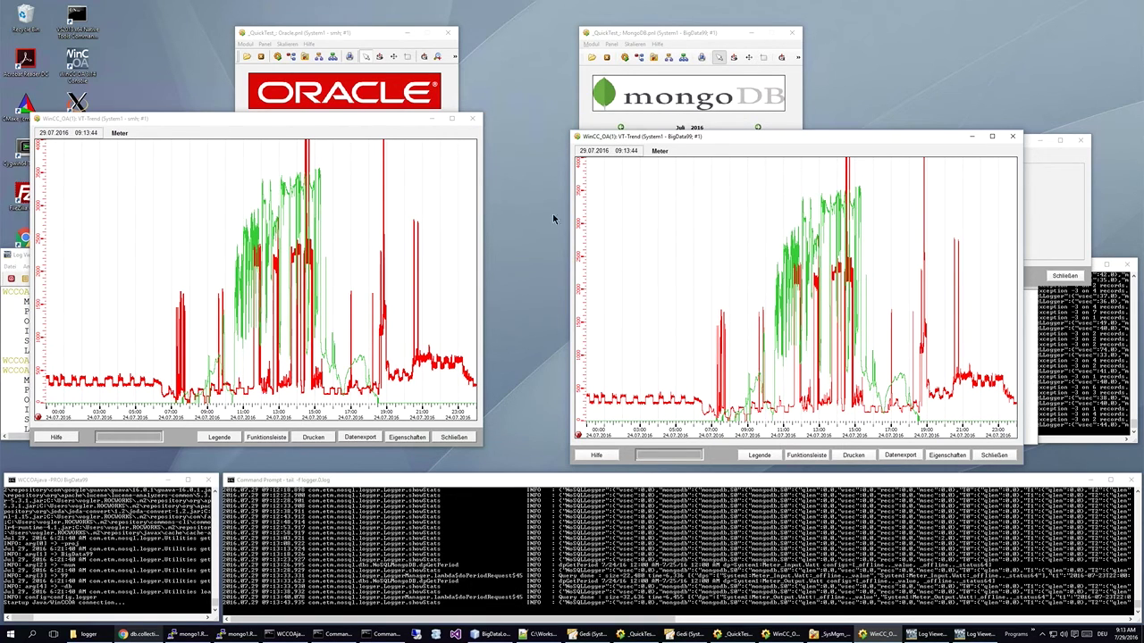
Move the Oracle Meter trend window down level with the MongoDB trend for 24 July 2016
{"action": "left_click_drag", "start_coordinate": [382, 121], "coordinate": [385, 140]}
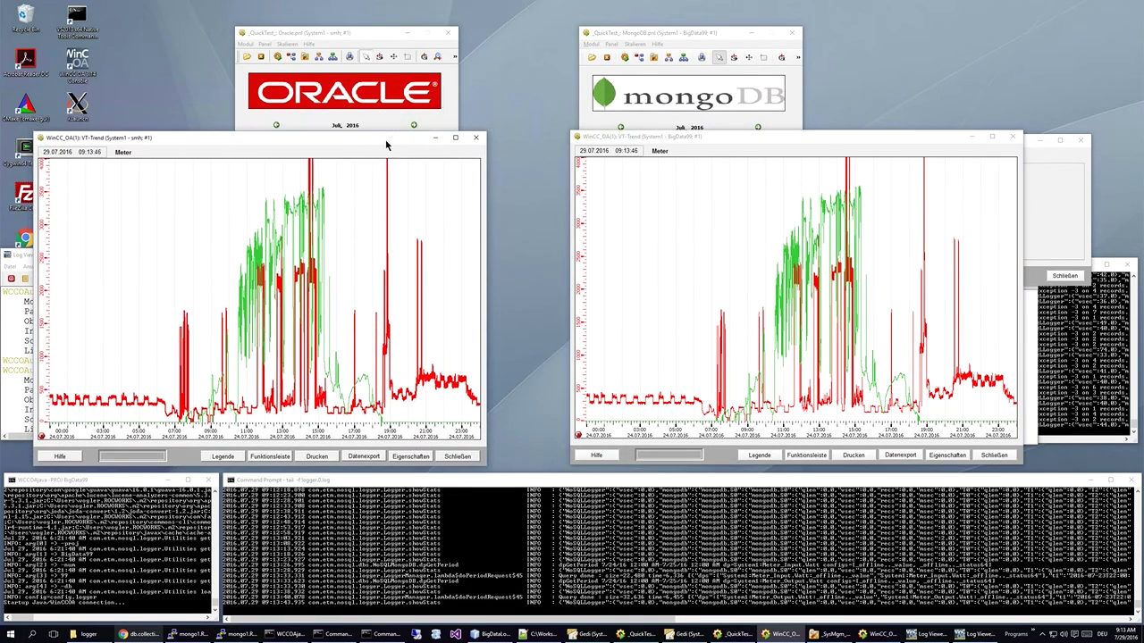